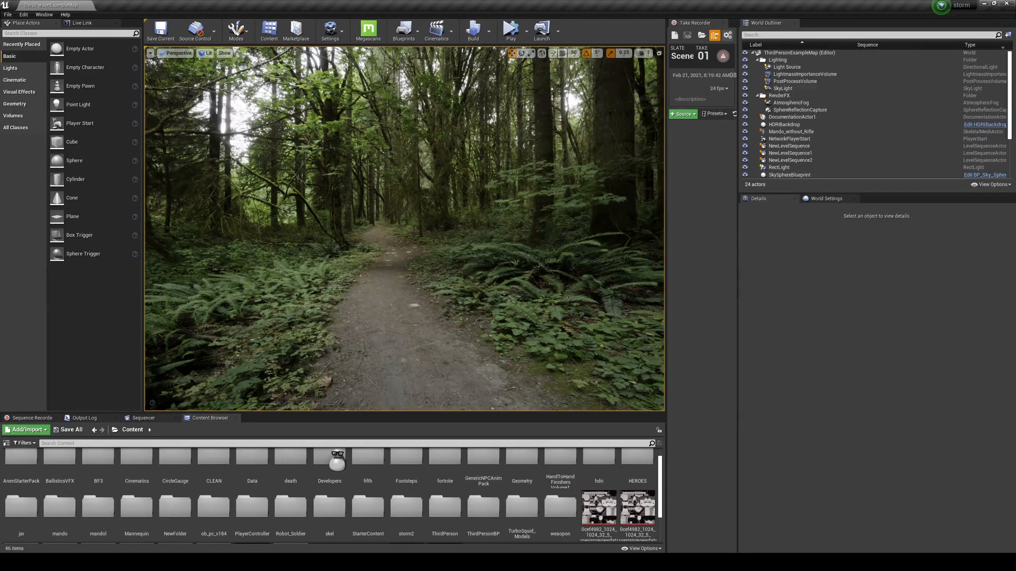
# Switch to Sketchfab in the browser, dismiss the download dialog and examine the Humanoid robot v3 model page
pyautogui.moveTo(120, 528)
pyautogui.click(50, 532)
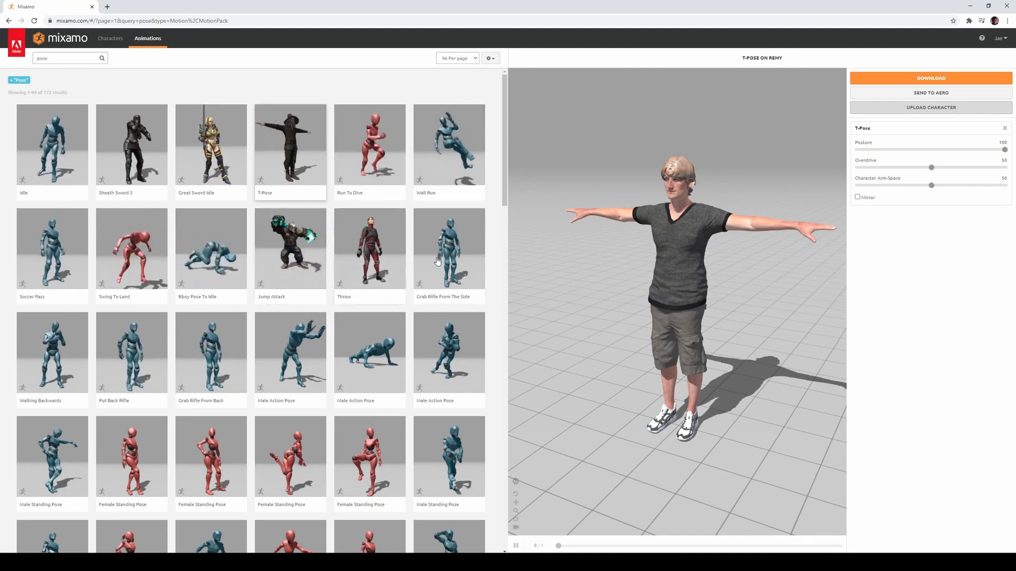
pyautogui.click(132, 524)
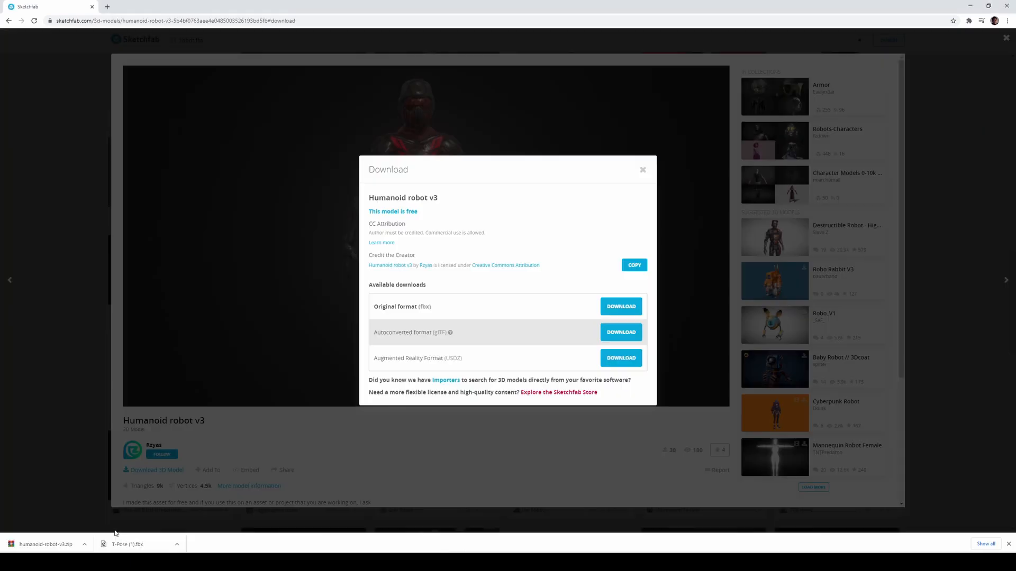
pyautogui.click(643, 171)
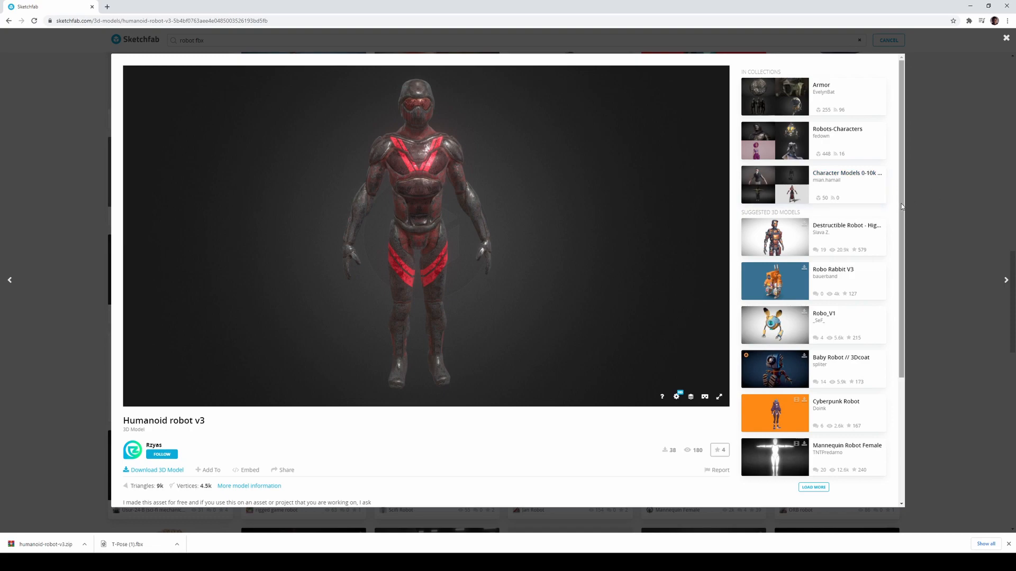
pyautogui.scroll(-1, 902, 206)
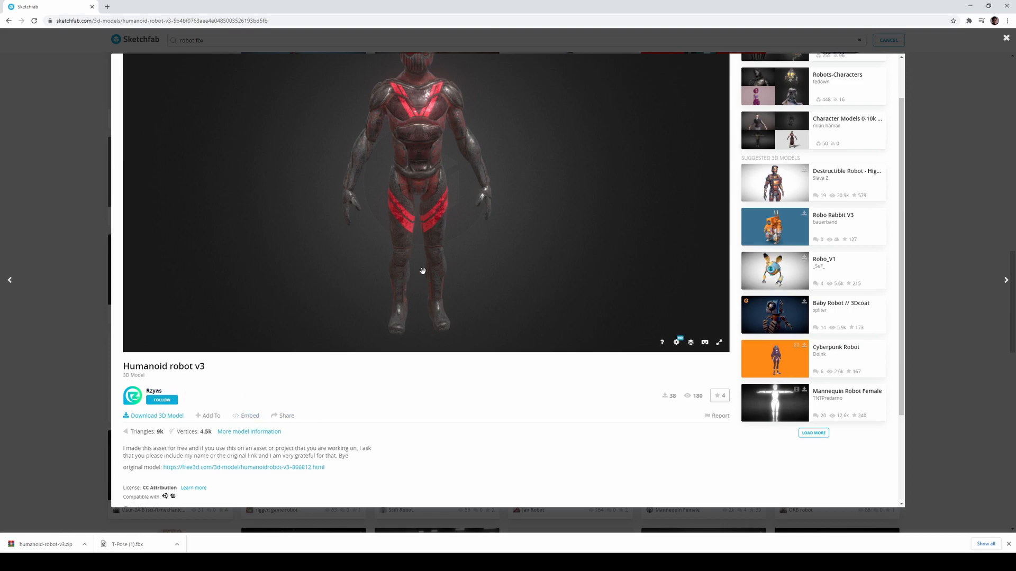
pyautogui.scroll(1, 902, 264)
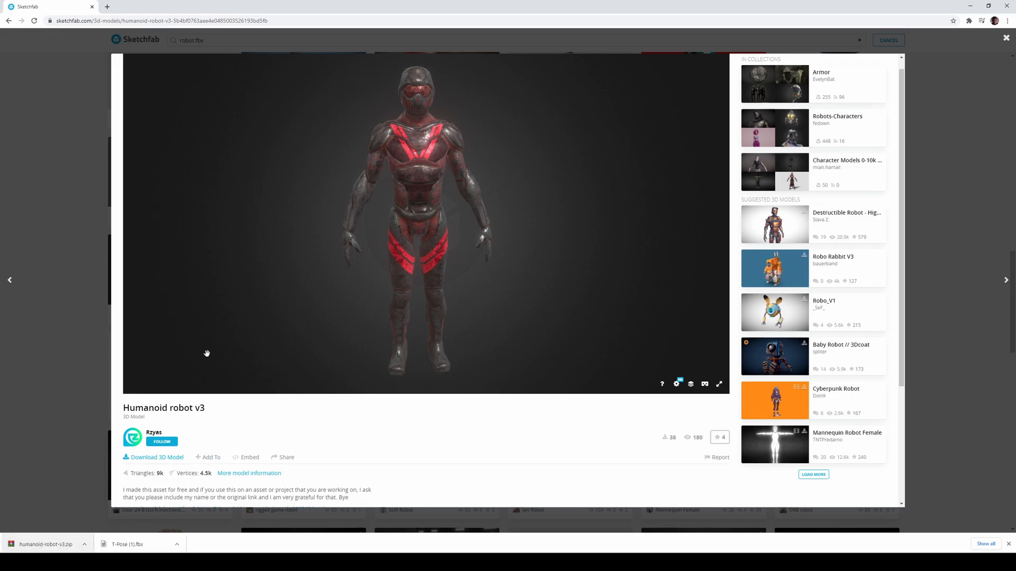
# Switch to Mixamo, pick the T-Pose animation and upload CHR_R_redBetsu.fbx from the humanoid-robot-v3 source folder as the character
pyautogui.click(85, 562)
pyautogui.click(45, 524)
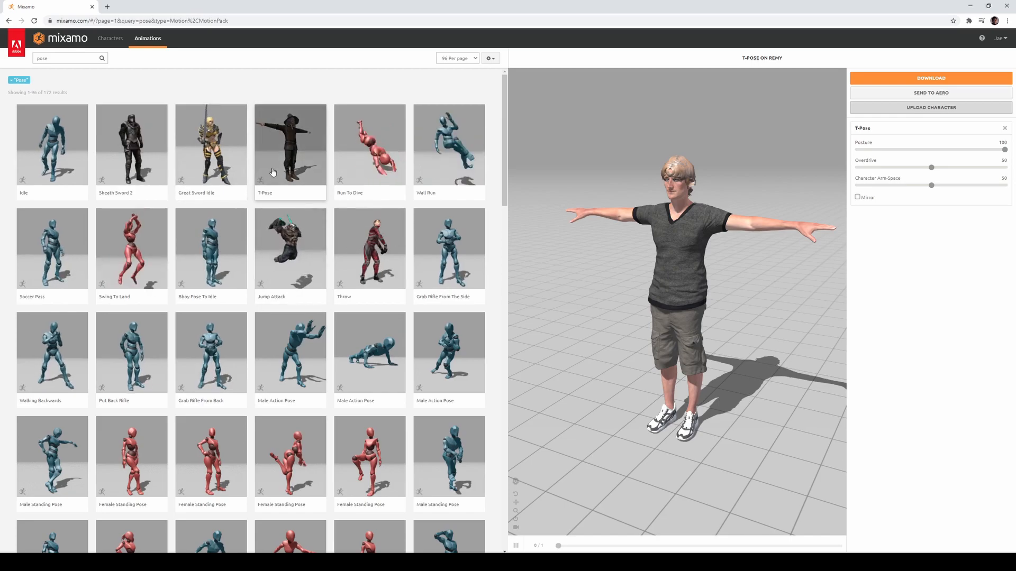
pyautogui.click(284, 142)
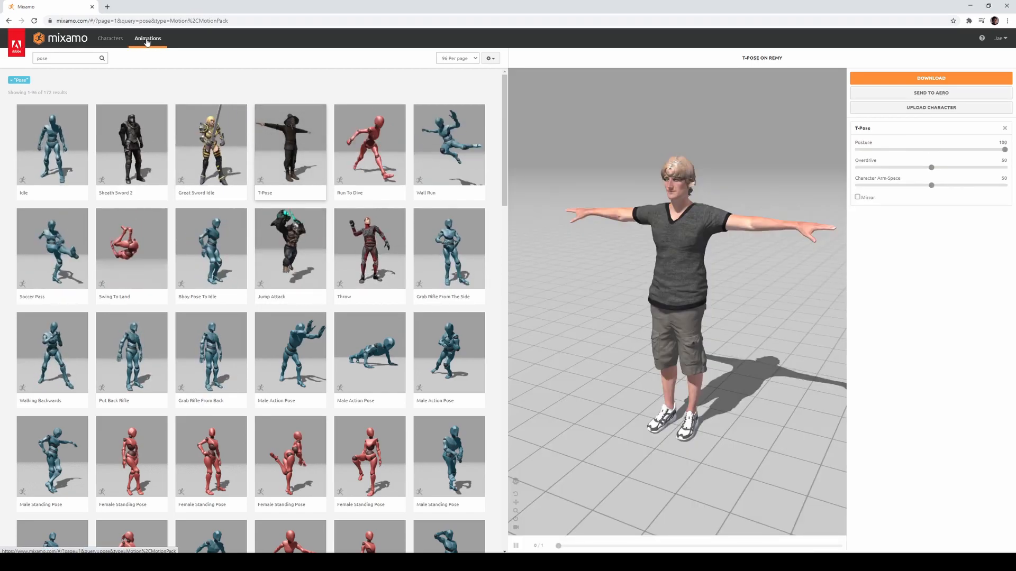
pyautogui.click(918, 107)
pyautogui.click(469, 223)
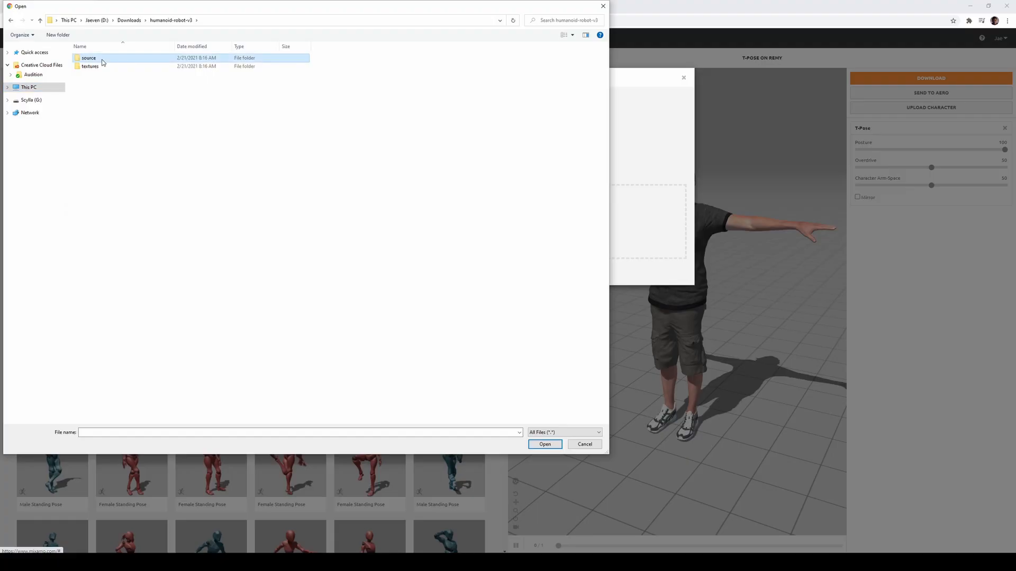
pyautogui.click(102, 59)
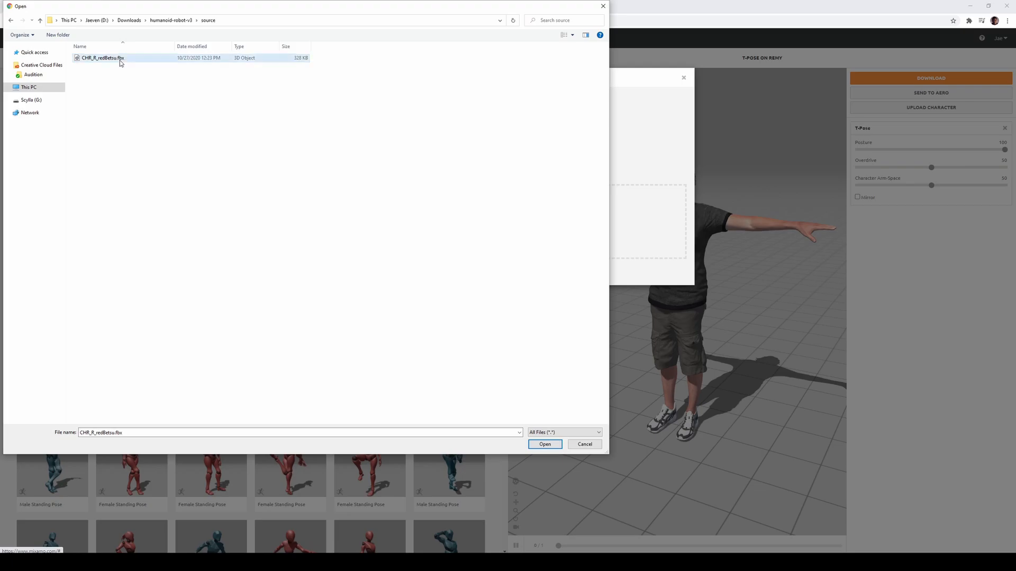
pyautogui.doubleClick(120, 62)
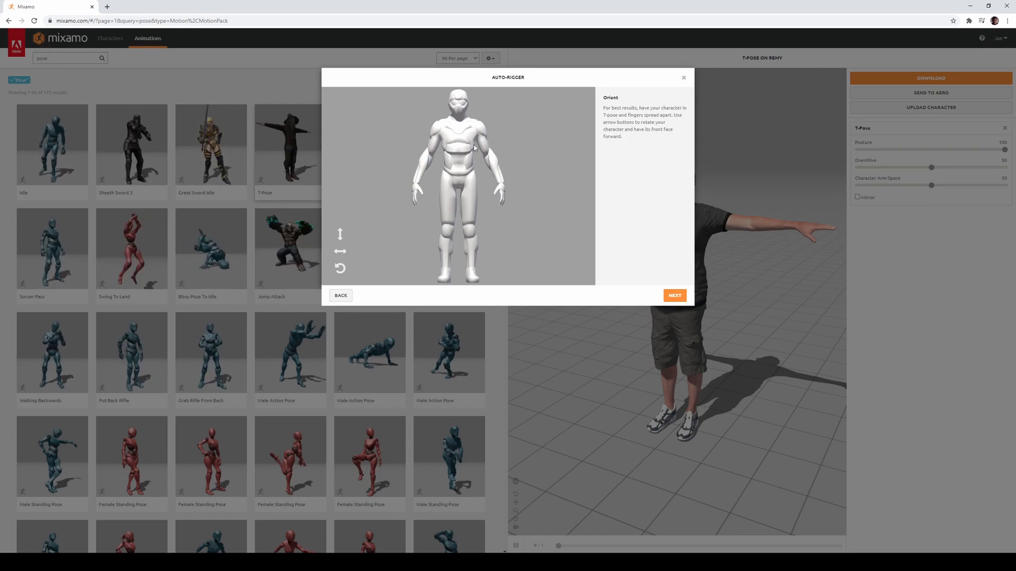
# Place the auto-rigger markers on the robot's chin, wrists, elbows, knees and groin, and accept the rigged character
pyautogui.click(676, 296)
pyautogui.moveTo(364, 187)
pyautogui.mouseDown()
pyautogui.moveTo(414, 136)
pyautogui.moveTo(458, 113)
pyautogui.mouseUp()
pyautogui.moveTo(366, 211)
pyautogui.mouseDown()
pyautogui.moveTo(402, 183)
pyautogui.moveTo(416, 185)
pyautogui.mouseUp()
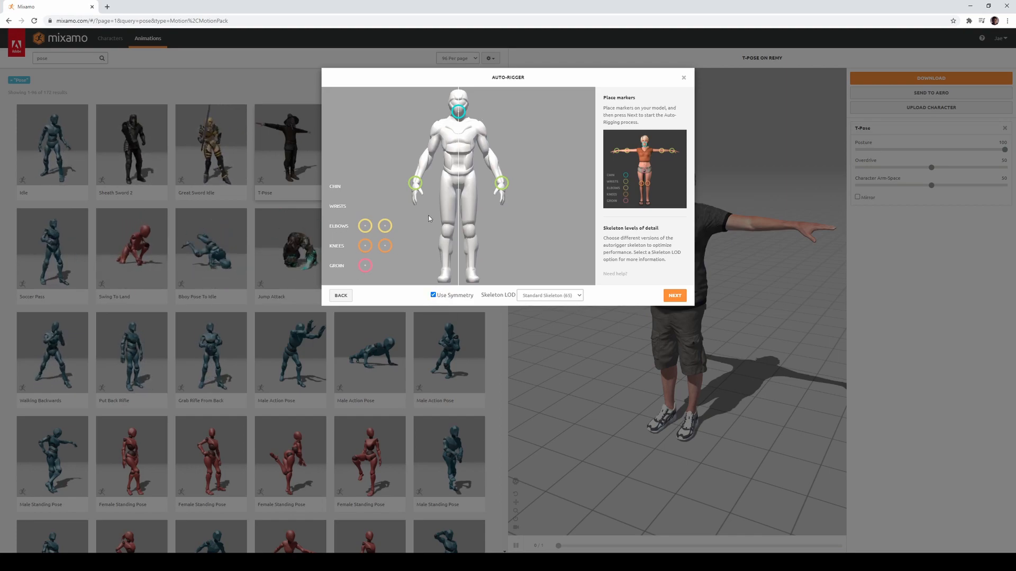
pyautogui.moveTo(368, 232); pyautogui.dragTo(430, 157)
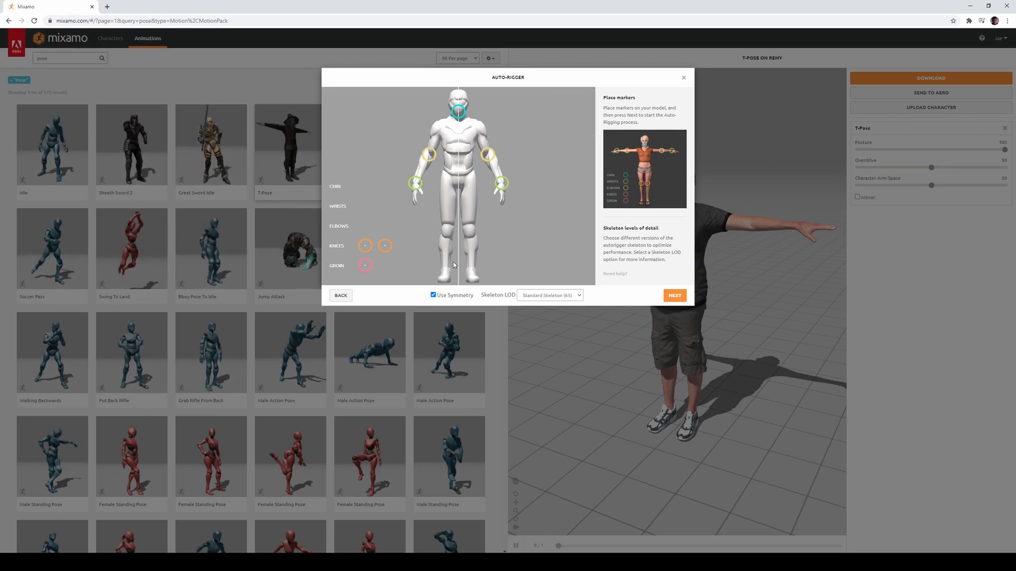
pyautogui.moveTo(369, 252); pyautogui.dragTo(449, 233)
pyautogui.moveTo(365, 266)
pyautogui.mouseDown()
pyautogui.moveTo(426, 253)
pyautogui.moveTo(459, 185)
pyautogui.mouseUp()
pyautogui.click(673, 297)
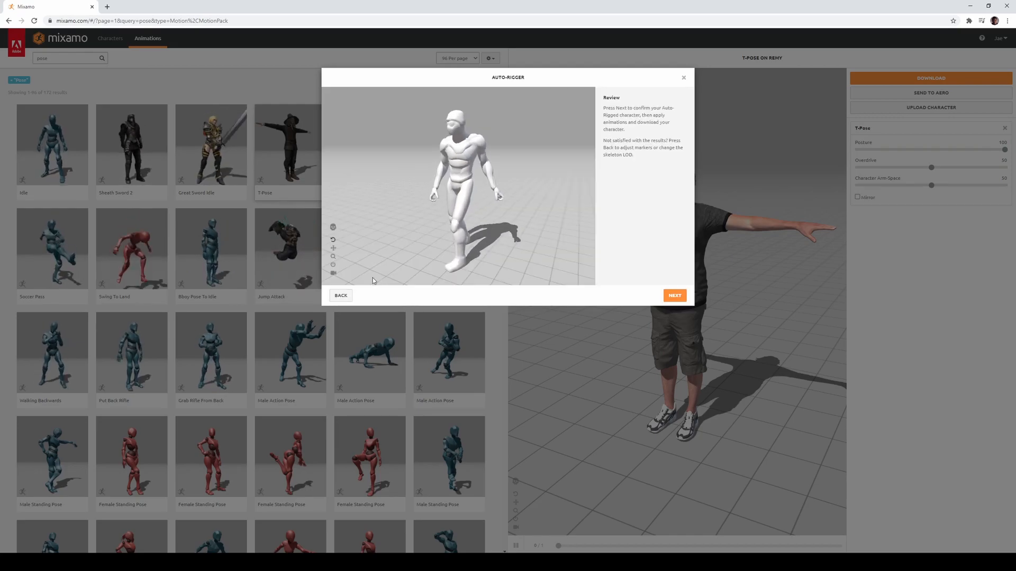
pyautogui.click(675, 297)
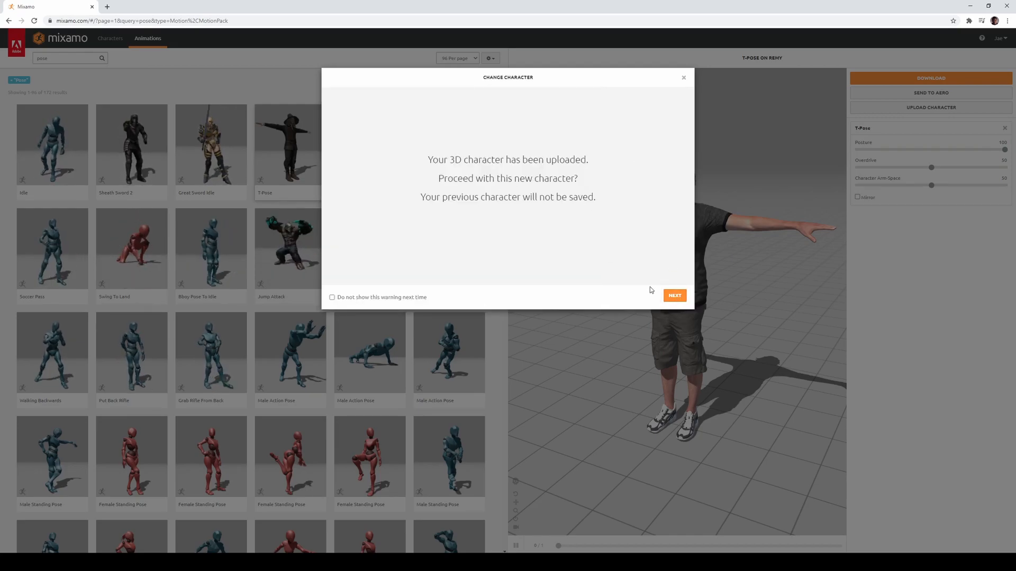
pyautogui.click(674, 296)
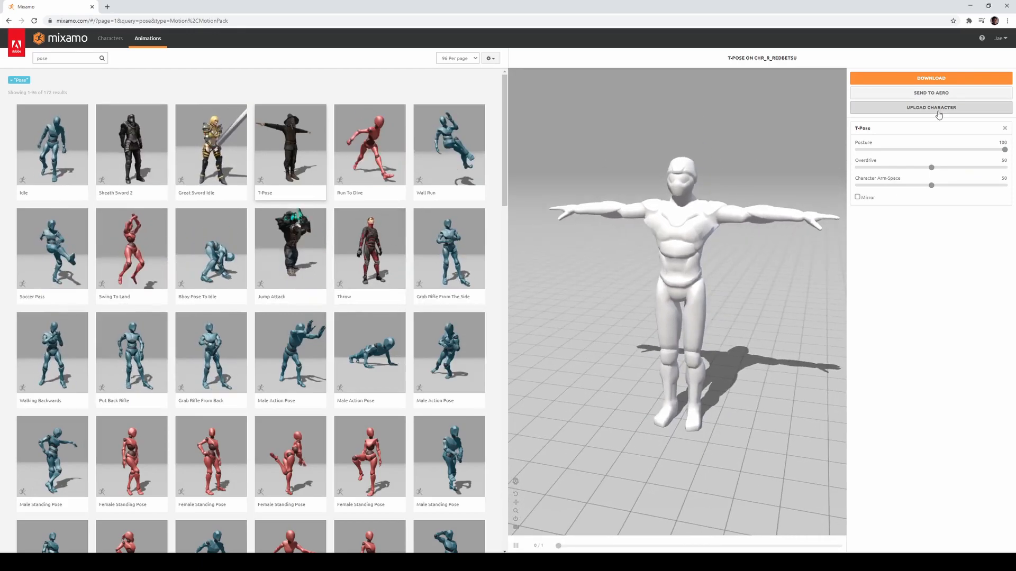
# Download the T-posed character as FBX Binary with skin at 60 frames per second
pyautogui.click(932, 78)
pyautogui.click(400, 142)
pyautogui.click(411, 104)
pyautogui.click(398, 140)
pyautogui.click(394, 165)
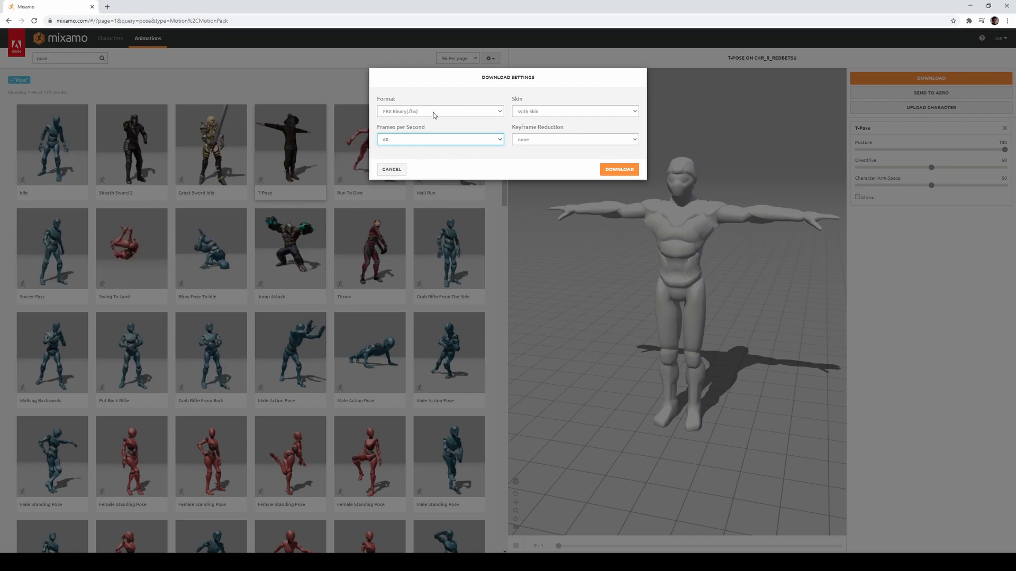
pyautogui.click(619, 169)
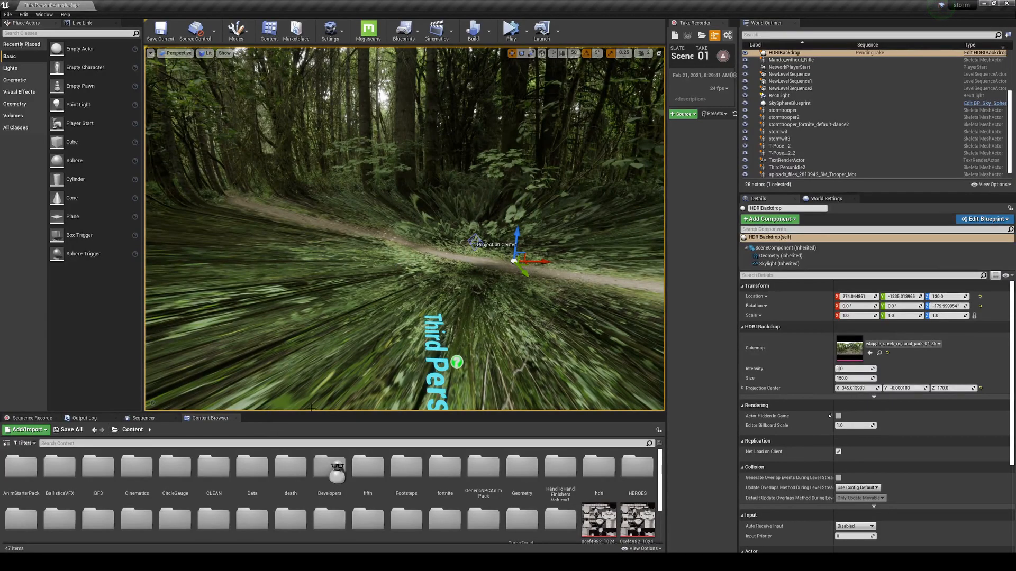
# Switch to Unreal Engine and import T-Pose (2).fbx into the CLEAN folder as a skeletal mesh with a uniform scale of 10
pyautogui.doubleClick(214, 466)
pyautogui.moveTo(76, 562)
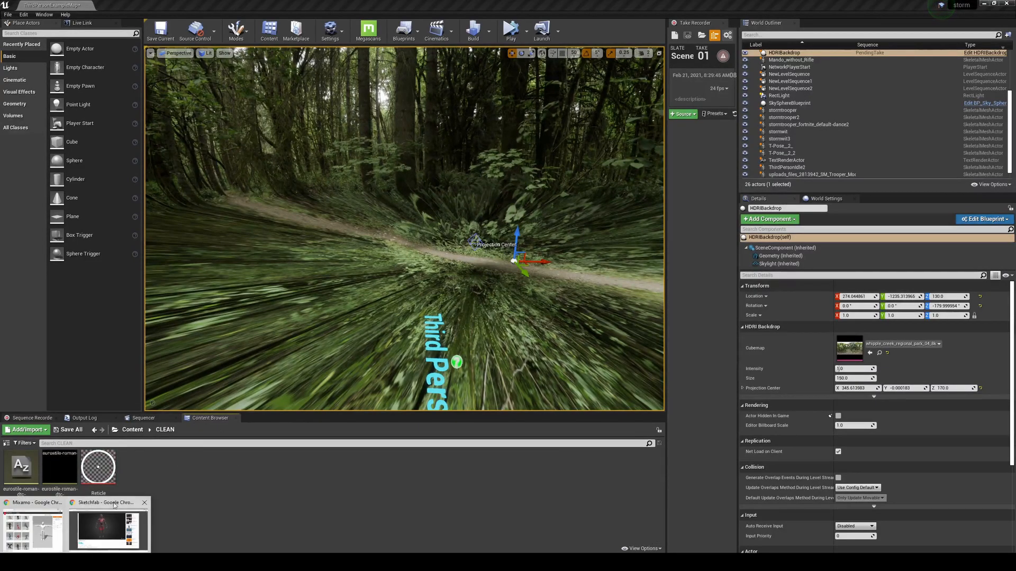
pyautogui.click(33, 529)
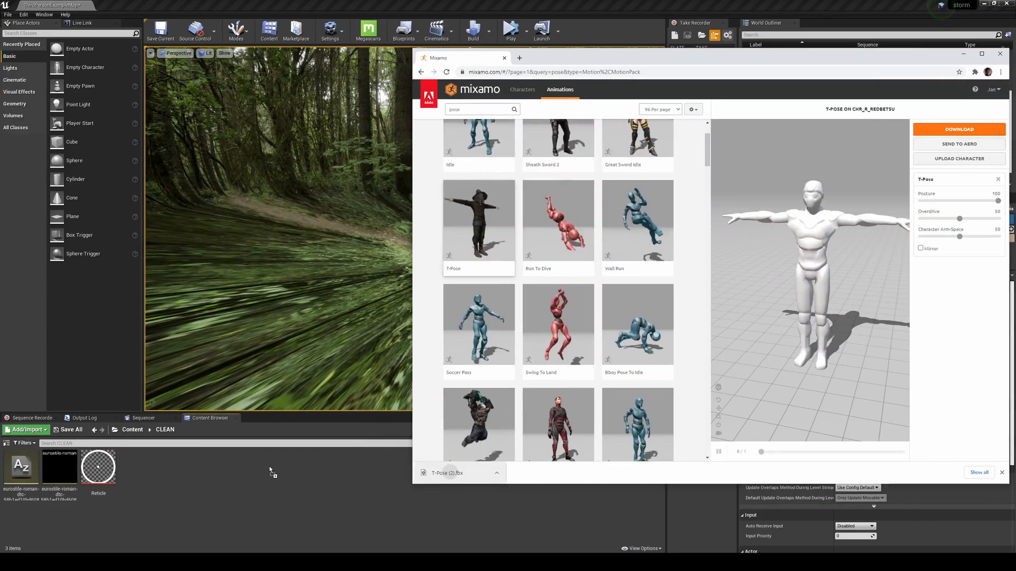
pyautogui.moveTo(270, 471); pyautogui.dragTo(271, 470)
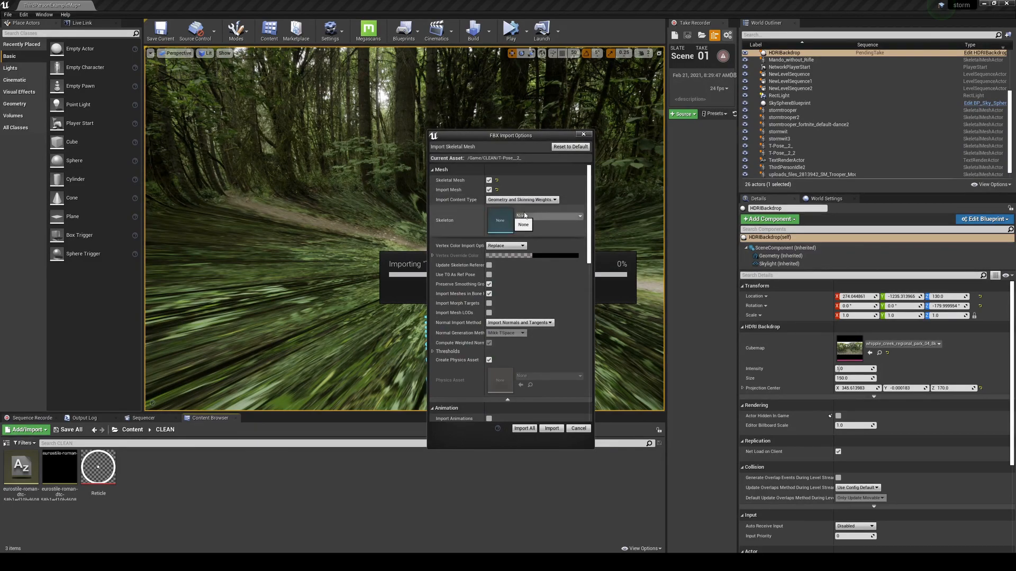
pyautogui.moveTo(588, 228); pyautogui.dragTo(573, 331)
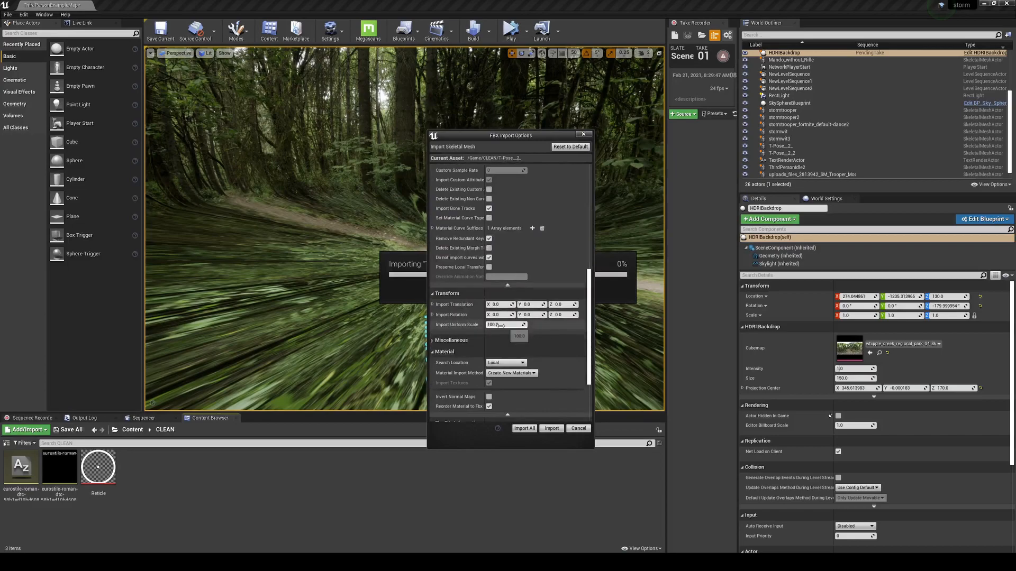
pyautogui.write('0')
pyautogui.press('Return')
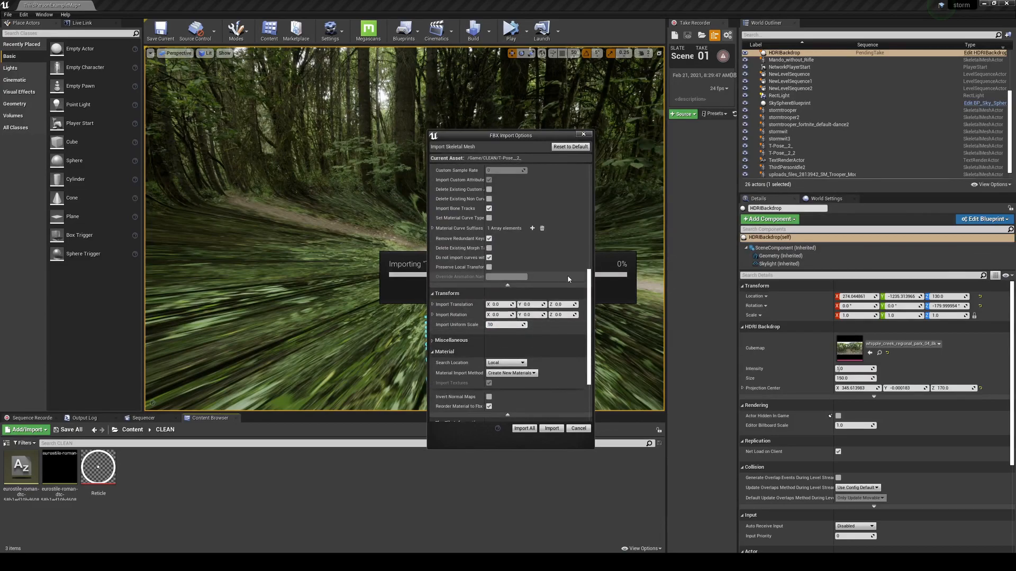
pyautogui.click(553, 430)
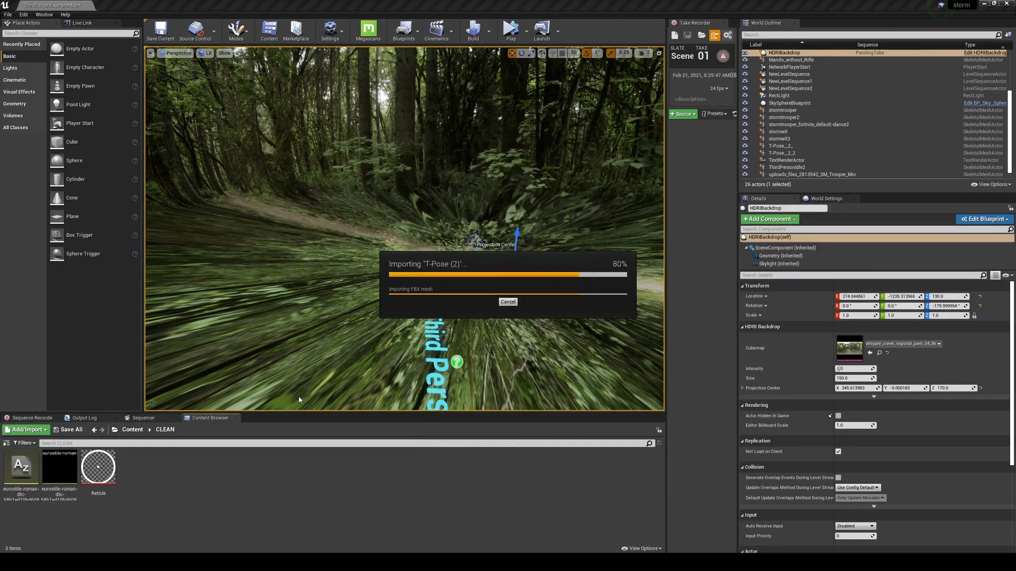
# Place the T-Pose__2_ mesh in the level, scale it uniformly to 0.3625 and move it along Y to about -1484
pyautogui.moveTo(175, 468); pyautogui.dragTo(404, 362)
pyautogui.moveTo(858, 316); pyautogui.dragTo(836, 316)
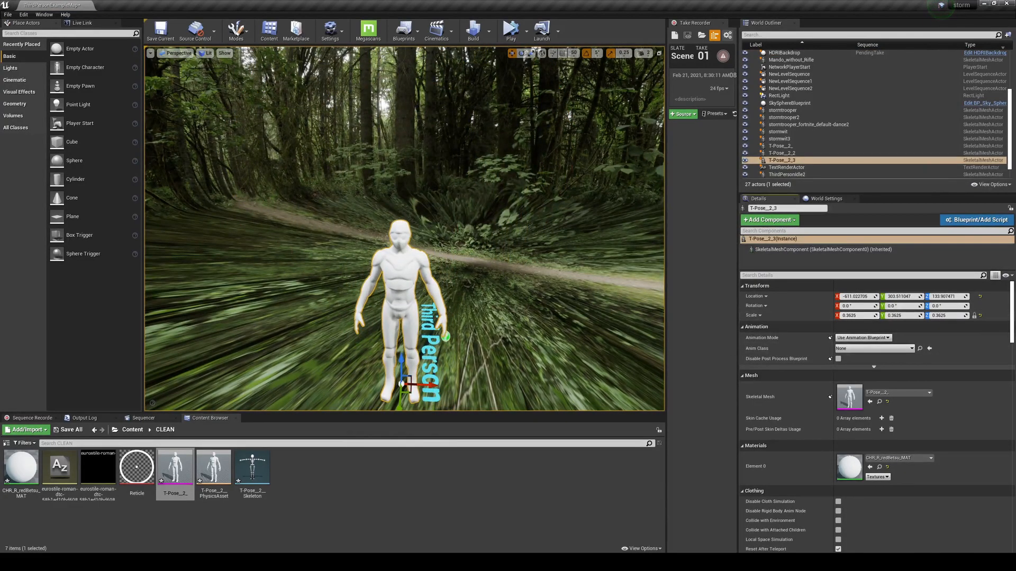
pyautogui.moveTo(581, 233); pyautogui.dragTo(551, 257, button='right')
pyautogui.moveTo(446, 360); pyautogui.dragTo(535, 210)
pyautogui.moveTo(535, 211); pyautogui.dragTo(555, 190, button='right')
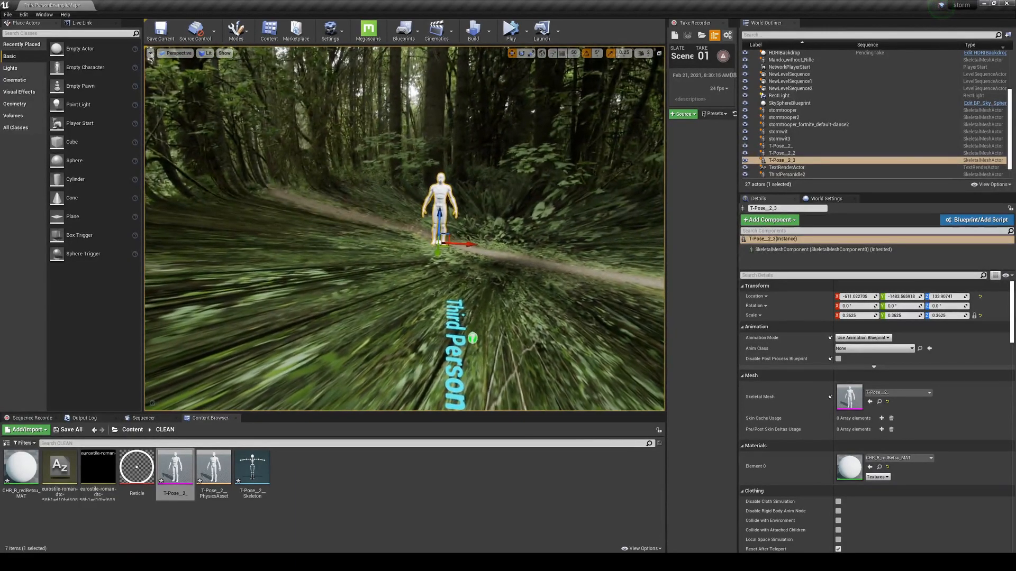
# Adjust the viewport camera speed and frame the placed robot up close in the forest
pyautogui.click(644, 55)
pyautogui.click(656, 72)
pyautogui.press('w')
pyautogui.moveTo(650, 202)
pyautogui.mouseDown(button='right')
pyautogui.moveTo(672, 194)
pyautogui.moveTo(655, 189)
pyautogui.mouseUp(button='right')
pyautogui.press('w')
pyautogui.press('w')
pyautogui.press('s')
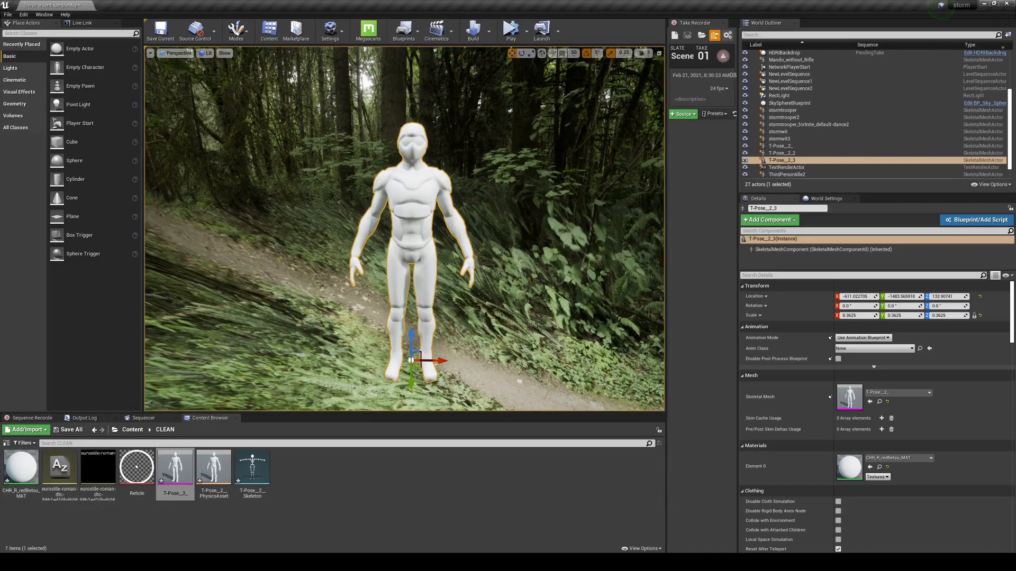
# Import all four CHR_R_redBetsu_MAT textures from the humanoid-robot-v3 textures folder into the CLEAN folder
pyautogui.click(85, 562)
pyautogui.click(116, 539)
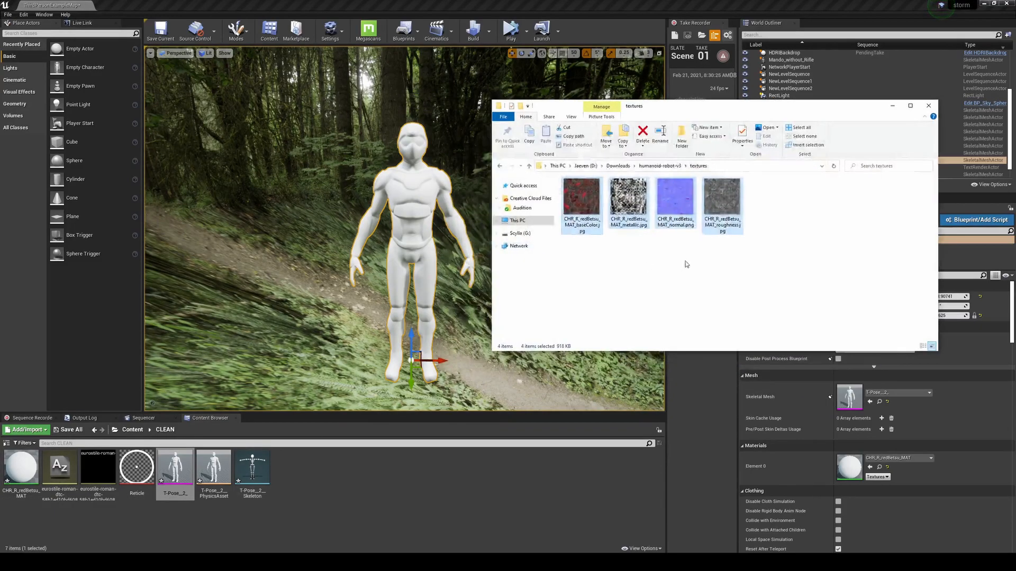
pyautogui.moveTo(859, 240); pyautogui.dragTo(644, 195)
pyautogui.click(658, 167)
pyautogui.doubleClick(597, 200)
pyautogui.hotkey('ctrl', 'a')
pyautogui.moveTo(286, 515); pyautogui.dragTo(286, 516)
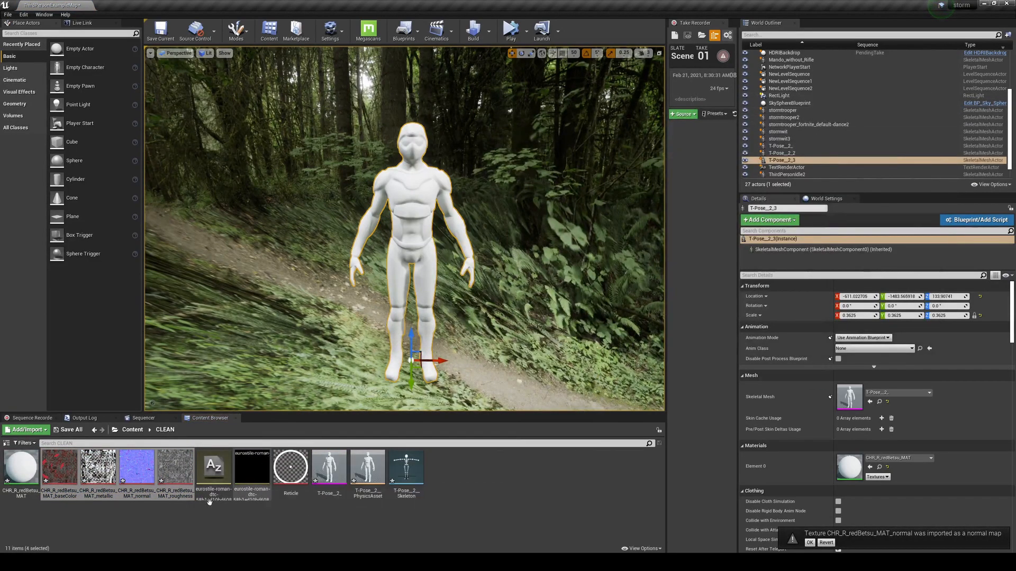
# Open the CHR_R_redBetsu_MAT material, shift its main node aside and delete the node connected to Base Color
pyautogui.doubleClick(21, 468)
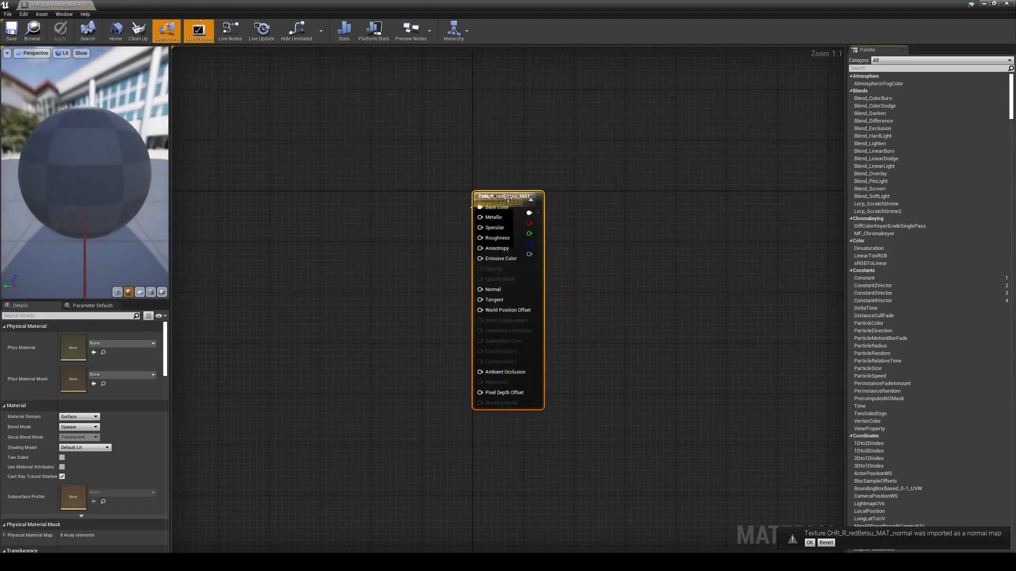
pyautogui.moveTo(508, 198); pyautogui.dragTo(565, 198)
pyautogui.click(500, 204)
pyautogui.press('Delete')
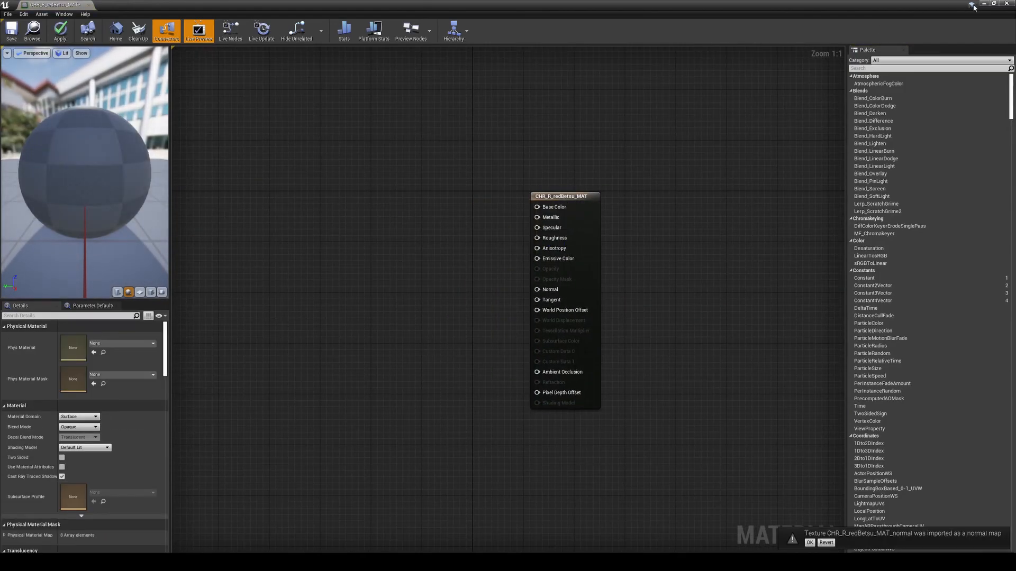
# Shrink the material editor window and add the baseColor, metallic, normal and roughness textures to the material graph
pyautogui.click(993, 4)
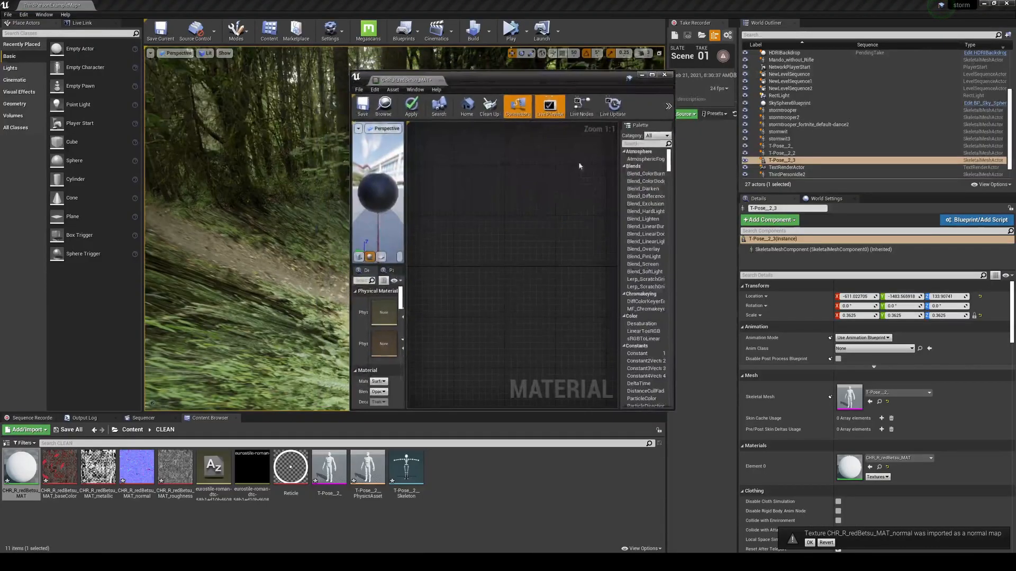
pyautogui.moveTo(541, 210); pyautogui.dragTo(503, 215, button='right')
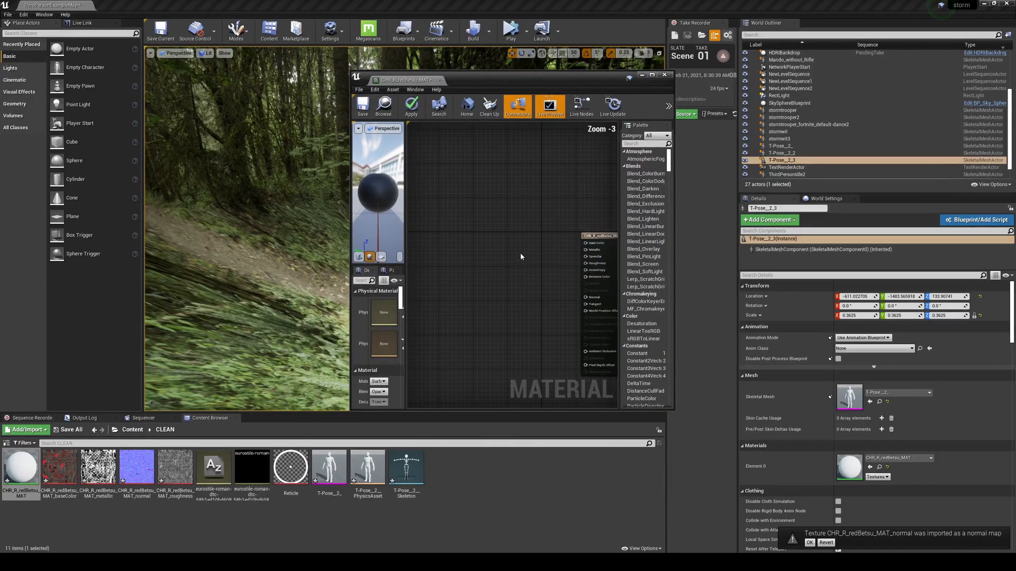
pyautogui.click(62, 470)
pyautogui.keyDown('shift'); pyautogui.doubleClick(176, 470); pyautogui.keyUp('shift')
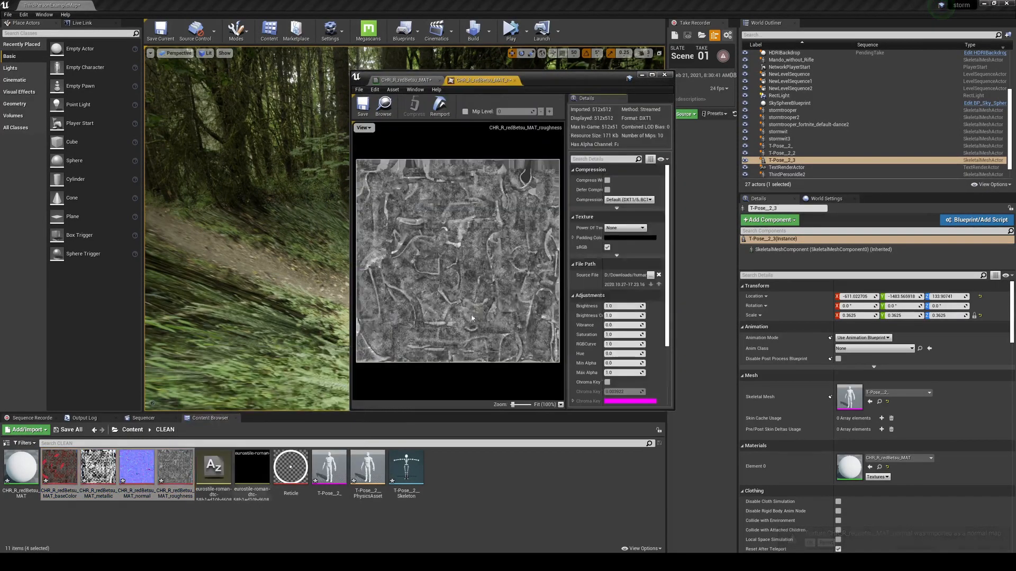
pyautogui.click(514, 81)
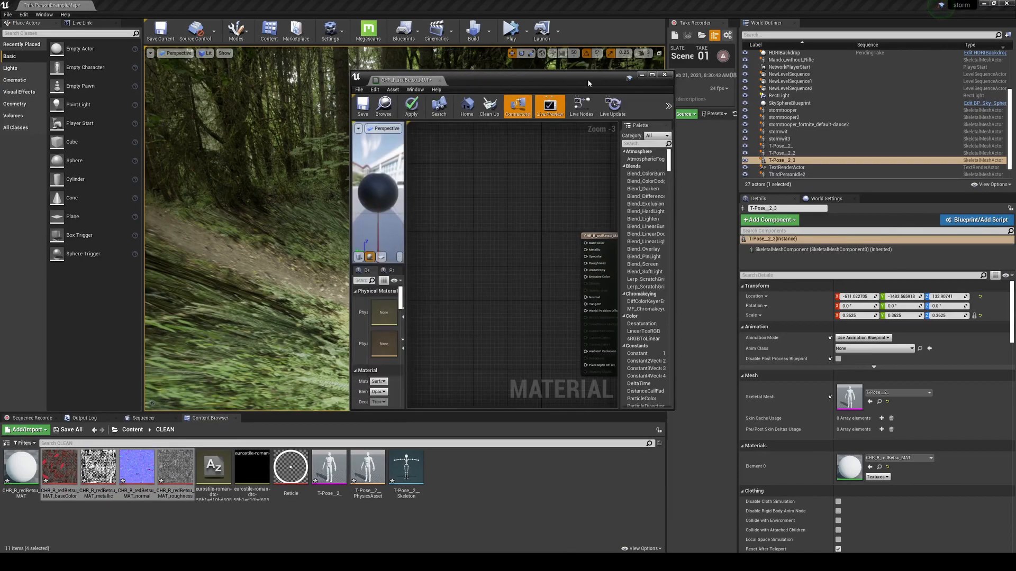
pyautogui.moveTo(137, 468); pyautogui.dragTo(489, 292)
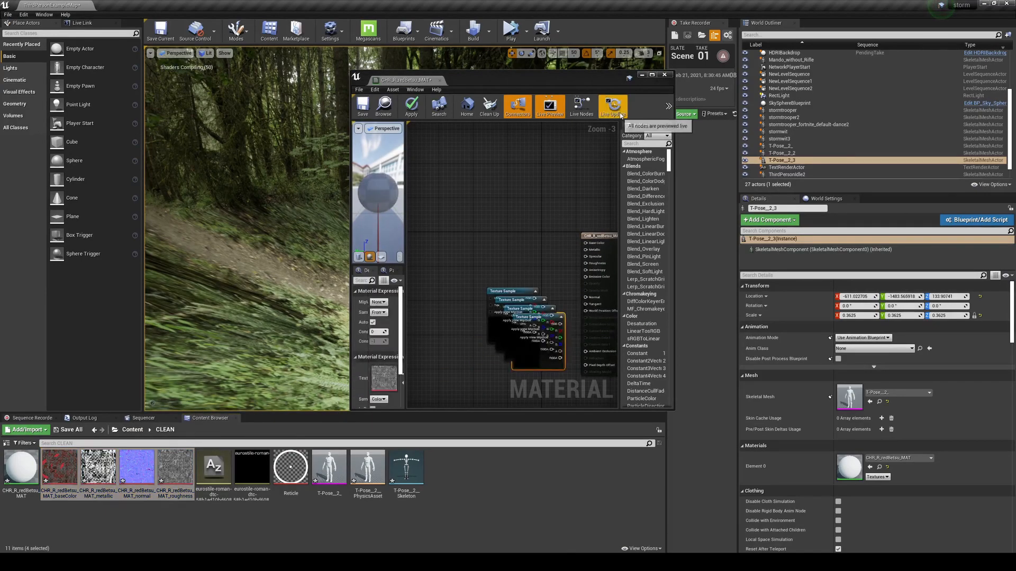
# Enlarge the material editor and spread the four stacked texture samples apart beside the main material node
pyautogui.click(652, 75)
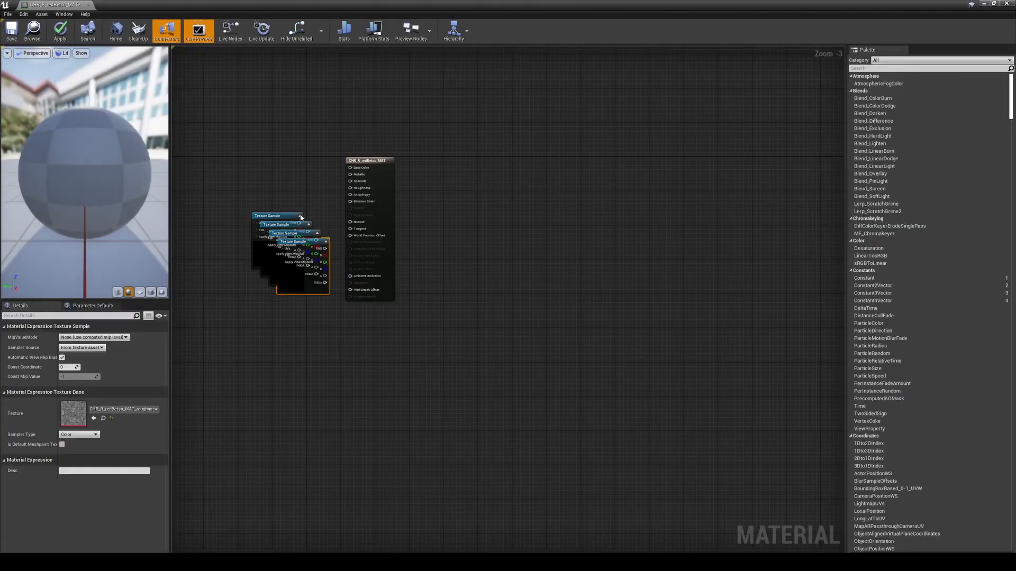
pyautogui.scroll(3, 301, 217)
pyautogui.moveTo(311, 199); pyautogui.dragTo(391, 216, button='right')
pyautogui.moveTo(365, 259); pyautogui.dragTo(349, 175)
pyautogui.moveTo(342, 247); pyautogui.dragTo(297, 248)
pyautogui.moveTo(352, 265); pyautogui.dragTo(275, 354)
pyautogui.moveTo(369, 295); pyautogui.dragTo(405, 397)
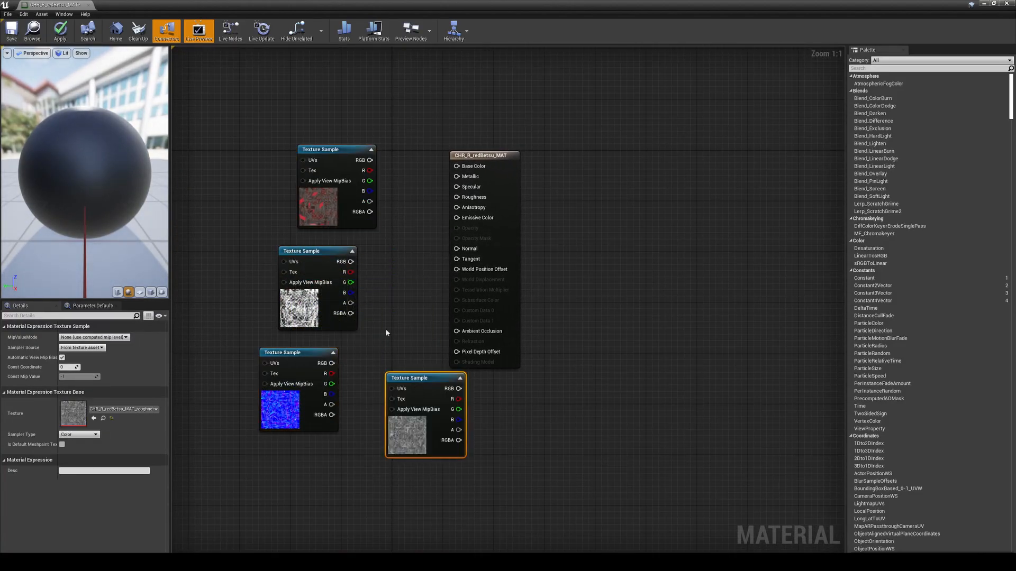
# Connect the baseColor texture's RGB output to Base Color and the metallic texture's RGB output to Metallic
pyautogui.click(322, 222)
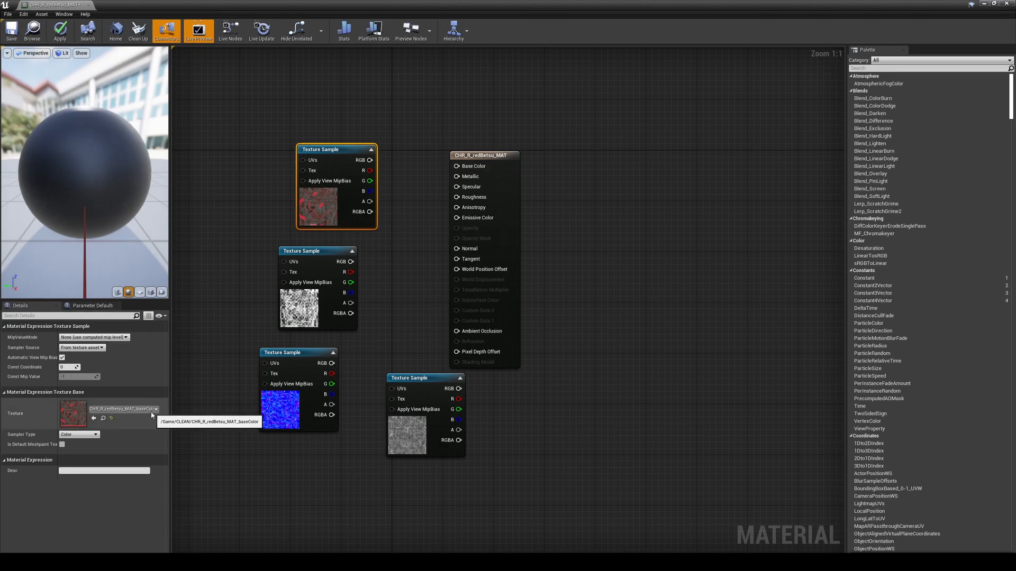
pyautogui.moveTo(442, 169); pyautogui.dragTo(464, 168)
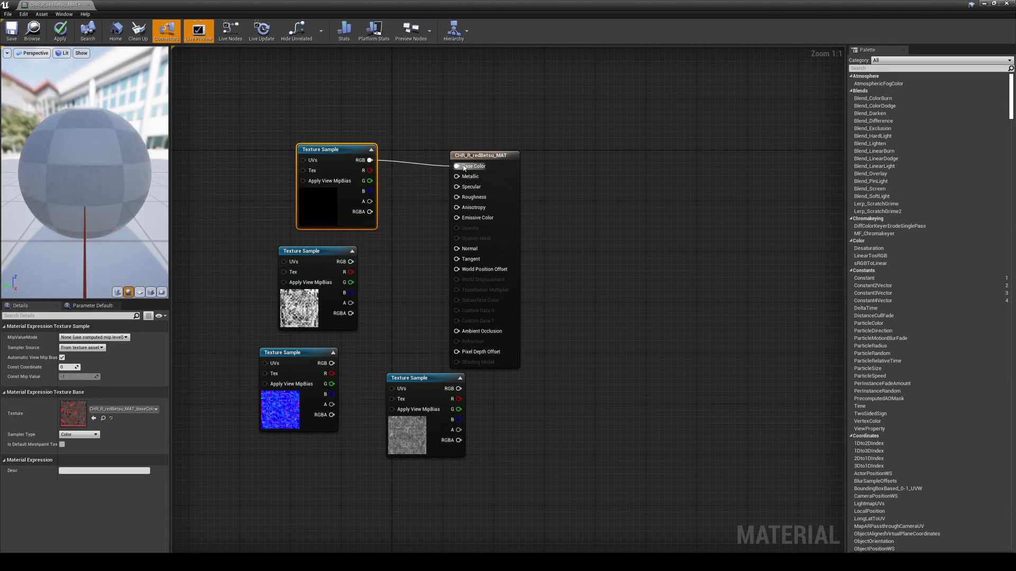
pyautogui.click(311, 306)
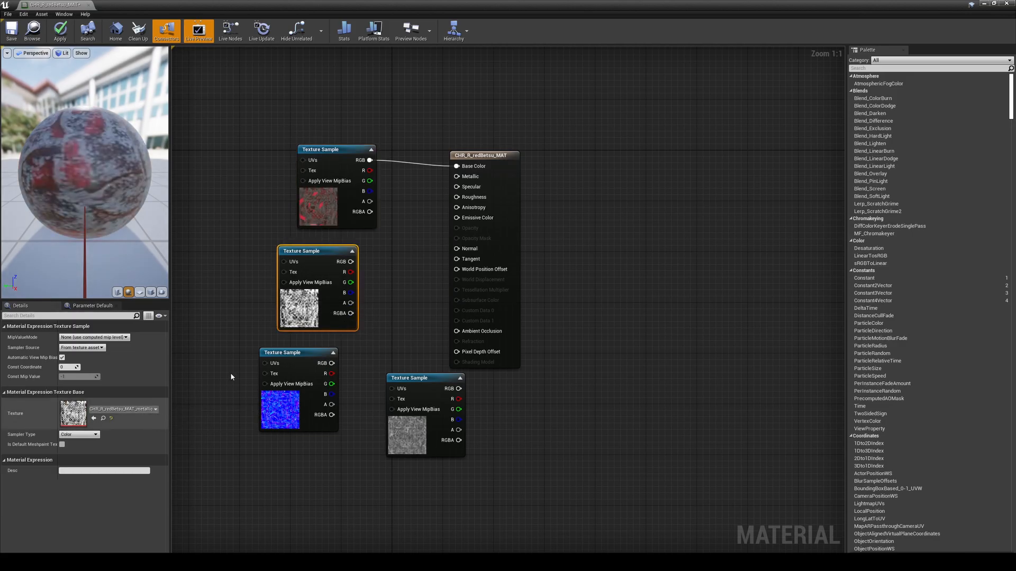
pyautogui.moveTo(350, 262); pyautogui.dragTo(435, 225)
pyautogui.moveTo(464, 180); pyautogui.dragTo(460, 178)
# Connect the normal texture to Normal and the roughness texture to Roughness, then save the material and return to the level
pyautogui.click(297, 385)
pyautogui.moveTo(330, 365); pyautogui.dragTo(456, 248)
pyautogui.click(407, 427)
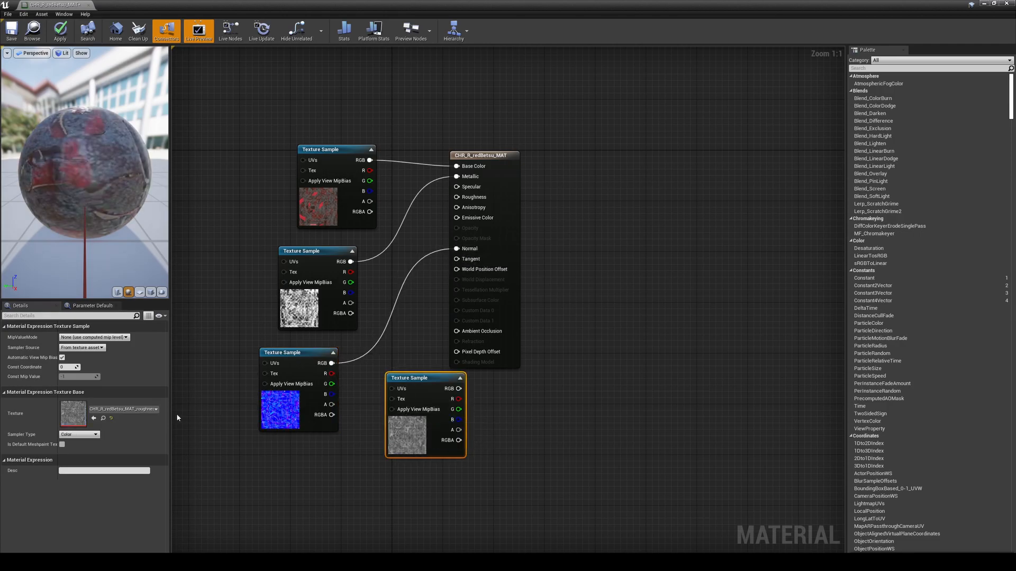
pyautogui.moveTo(454, 392); pyautogui.dragTo(512, 276)
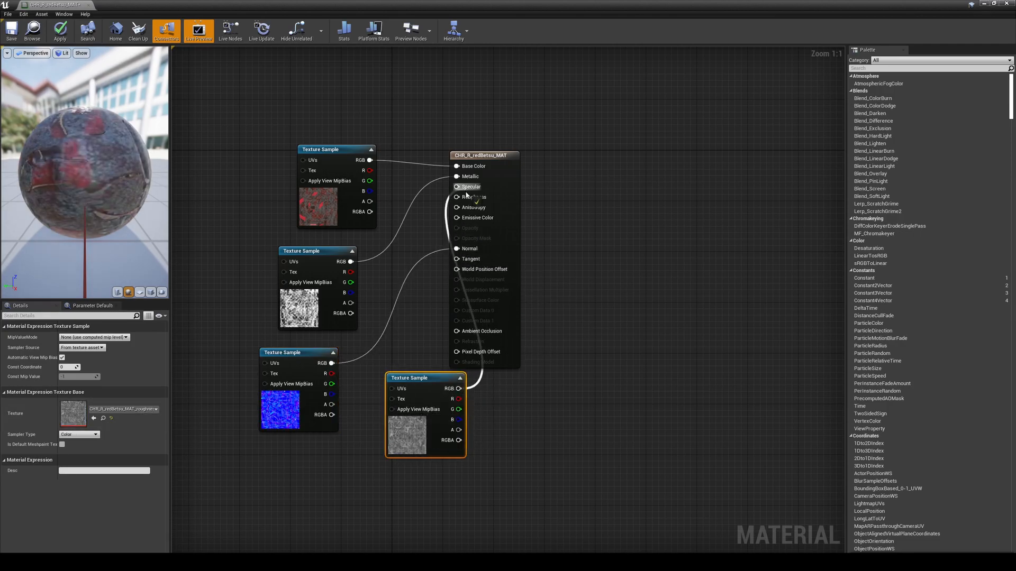
pyautogui.moveTo(467, 193); pyautogui.dragTo(467, 197)
pyautogui.click(12, 41)
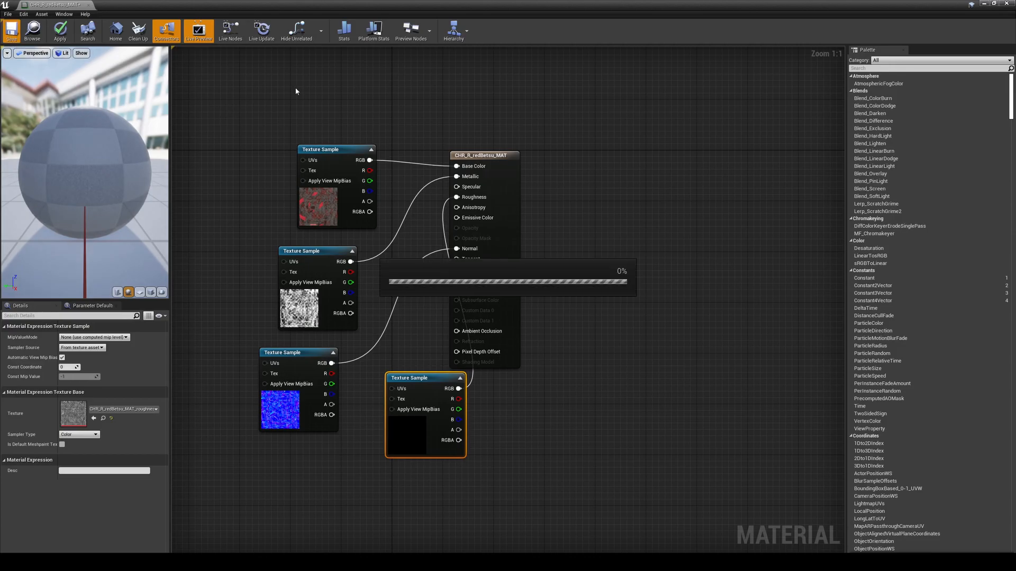
pyautogui.click(983, 4)
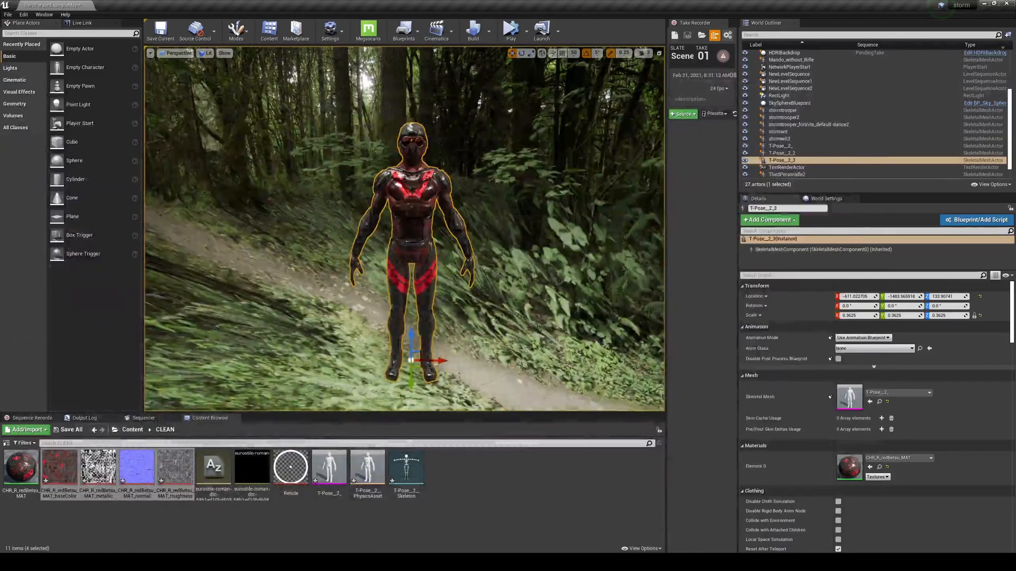
# Examine the robot's new material from several distances and angles in the forest level
pyautogui.press('a')
pyautogui.moveTo(416, 242)
pyautogui.mouseDown(button='right')
pyautogui.moveTo(516, 234)
pyautogui.moveTo(394, 248)
pyautogui.moveTo(448, 248)
pyautogui.moveTo(410, 248)
pyautogui.moveTo(421, 248)
pyautogui.mouseUp(button='right')
pyautogui.press('w')
pyautogui.press('d')
pyautogui.press('s')
pyautogui.press('w')
pyautogui.press('a')
pyautogui.press('d')
pyautogui.press('w')
# Shift the robot along the Y axis to about -1392 in the forest level
pyautogui.moveTo(443, 367); pyautogui.dragTo(426, 339)
pyautogui.moveTo(426, 339); pyautogui.dragTo(386, 288, button='right')
pyautogui.press('w')
pyautogui.press('d')
pyautogui.press('s')
pyautogui.press('a')
pyautogui.press('d')
pyautogui.press('s')
pyautogui.moveTo(480, 290)
pyautogui.mouseDown(button='right')
pyautogui.moveTo(466, 280)
pyautogui.moveTo(470, 297)
pyautogui.moveTo(484, 288)
pyautogui.mouseUp(button='right')
pyautogui.press('w')
pyautogui.press('s')
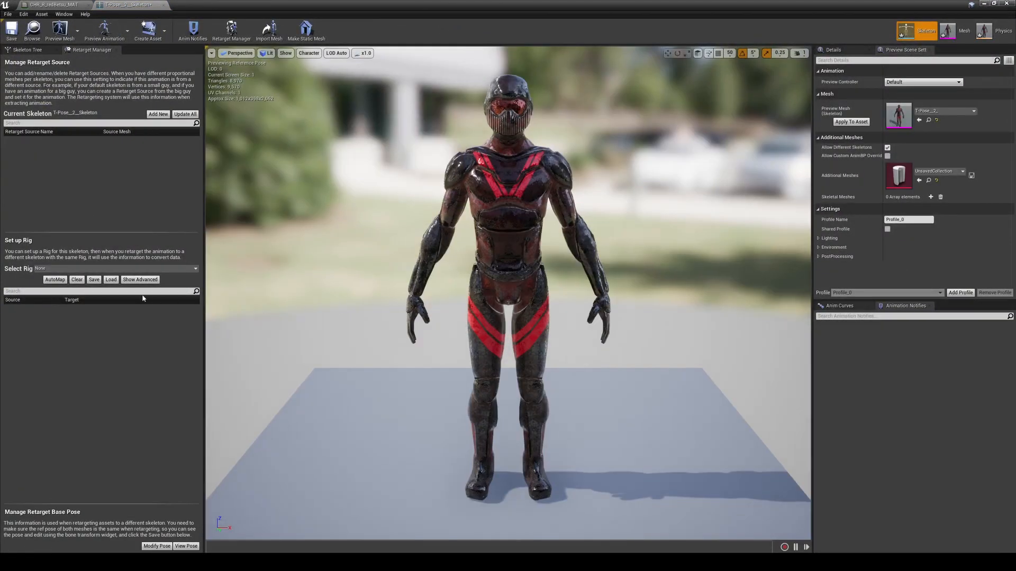
# Display the full bone hierarchy and the bone names on the robot's skeleton preview
pyautogui.click(309, 53)
pyautogui.moveTo(317, 85)
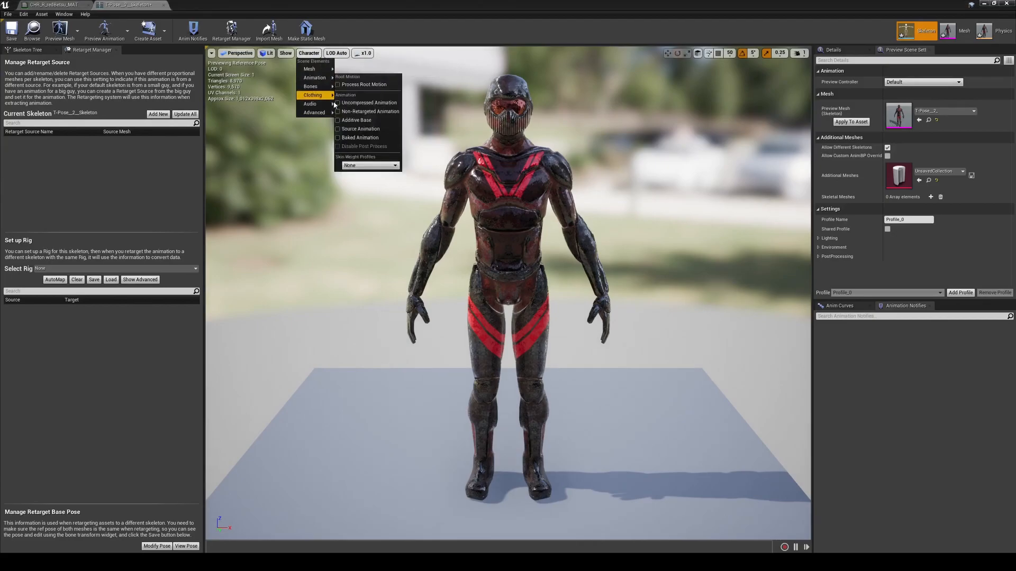
pyautogui.click(359, 94)
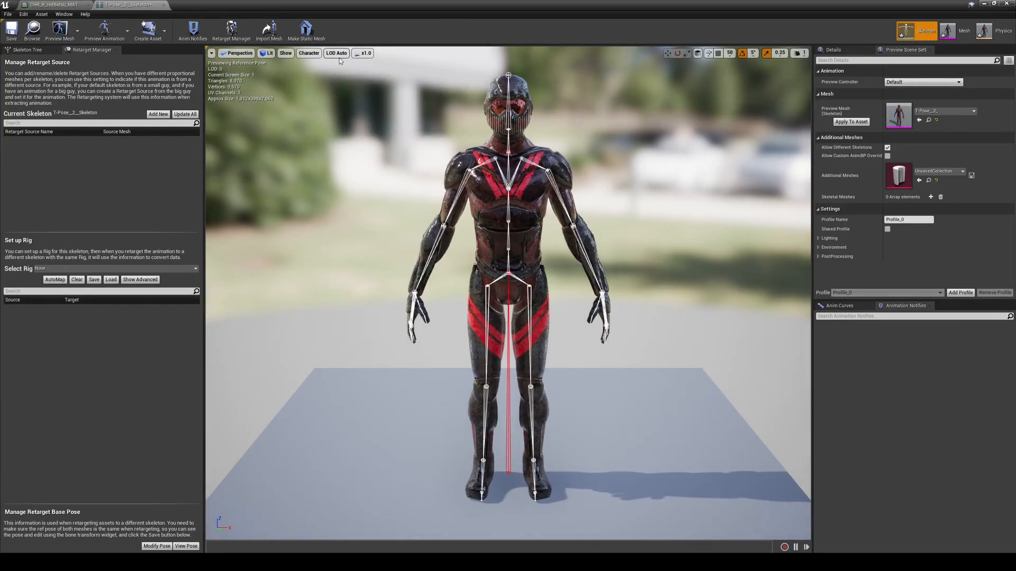
pyautogui.click(309, 53)
pyautogui.moveTo(318, 86)
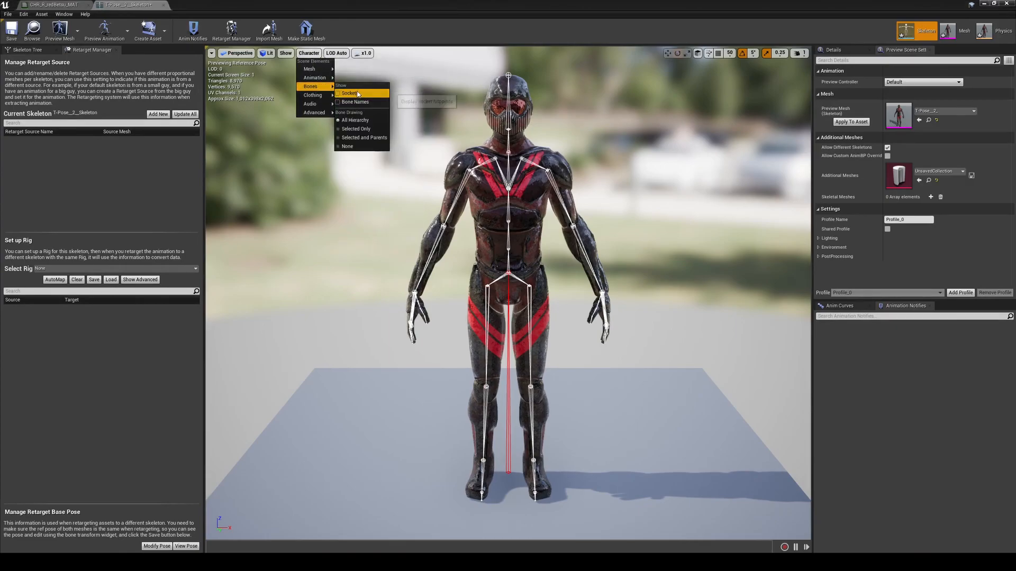
pyautogui.click(355, 101)
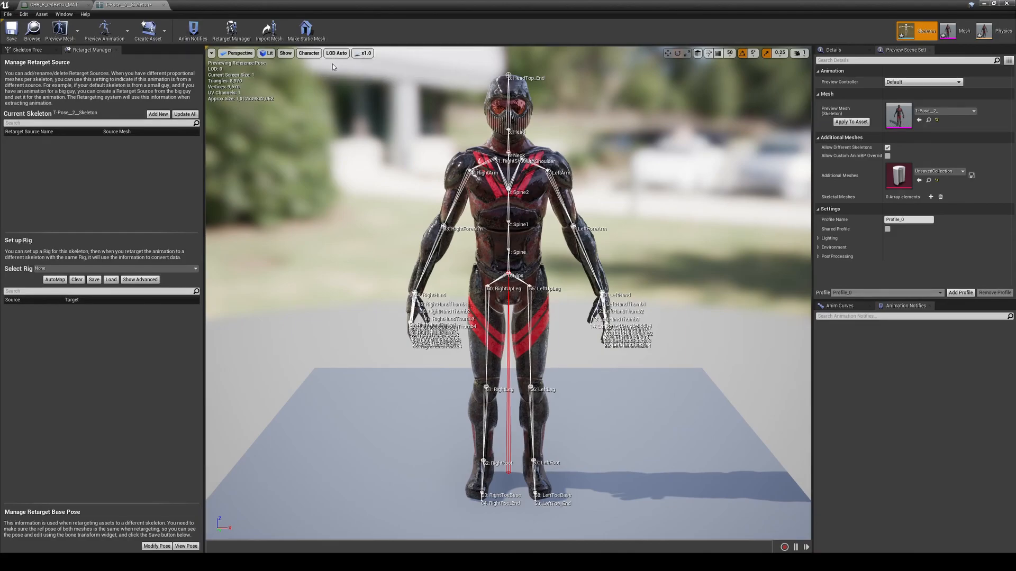
# Assign the Humanoid rig to the skeleton, load the Mixamo bone mapping, check the advanced bone targets and save
pyautogui.click(69, 269)
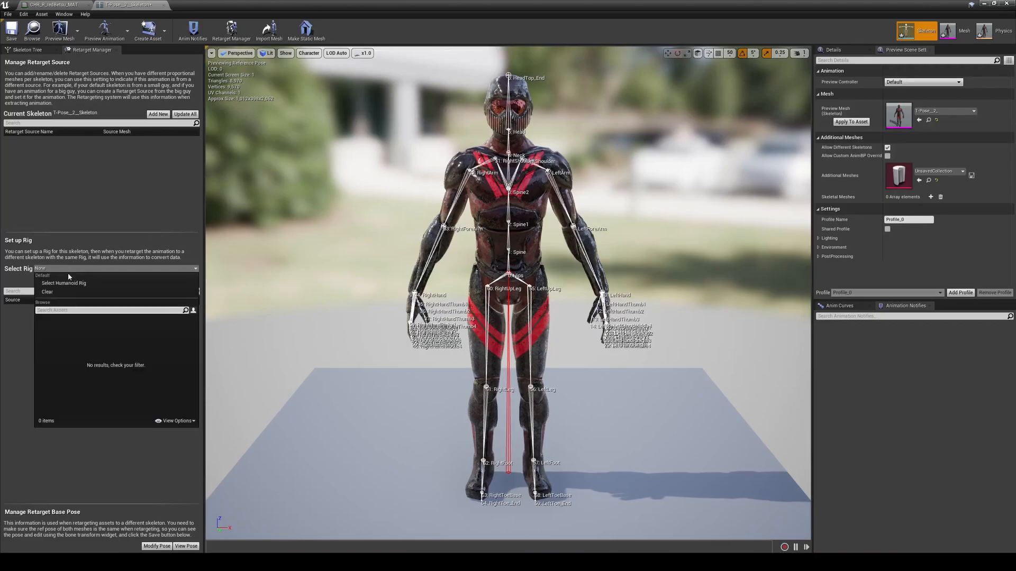
pyautogui.click(95, 284)
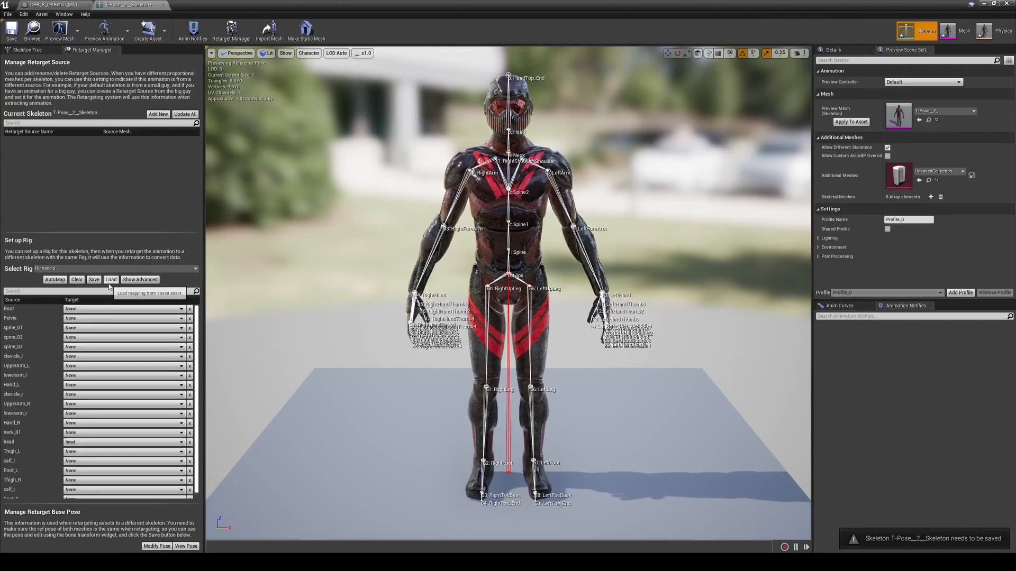
pyautogui.click(110, 280)
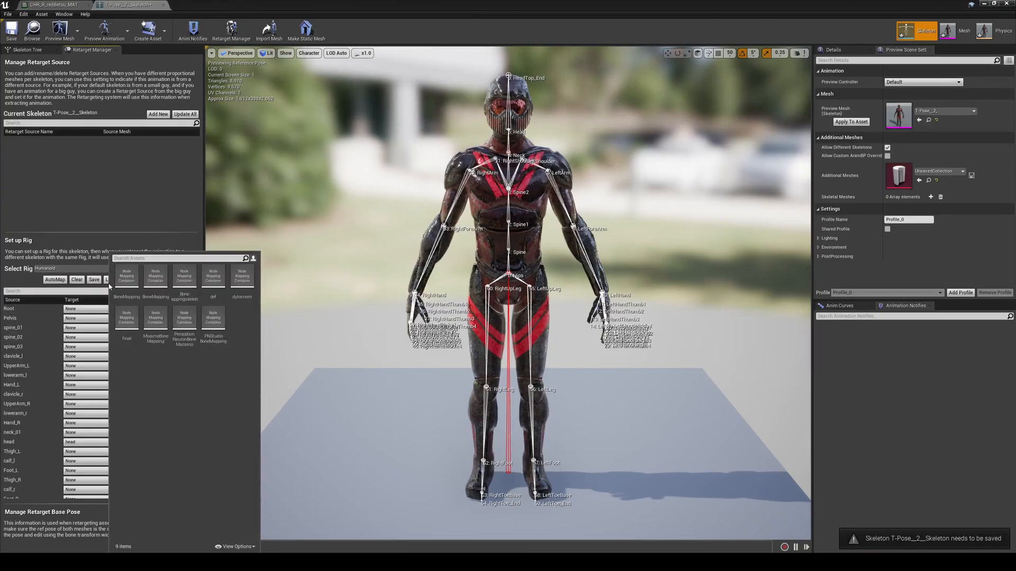
pyautogui.click(158, 331)
pyautogui.click(142, 280)
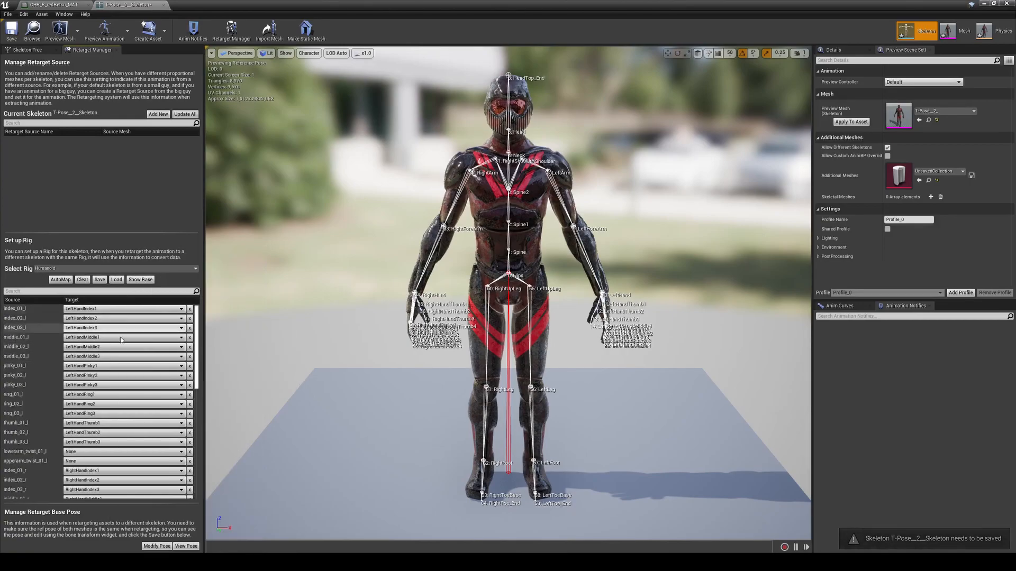
pyautogui.click(12, 32)
# Rotate the LeftArm bone in the skeleton tree until the left arm stretches out horizontally
pyautogui.click(28, 50)
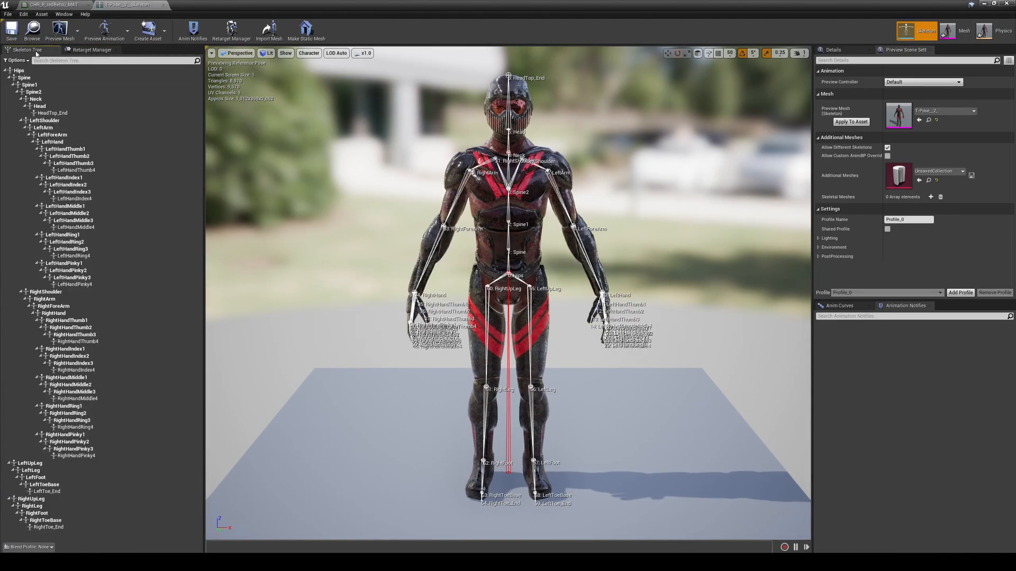
pyautogui.click(44, 127)
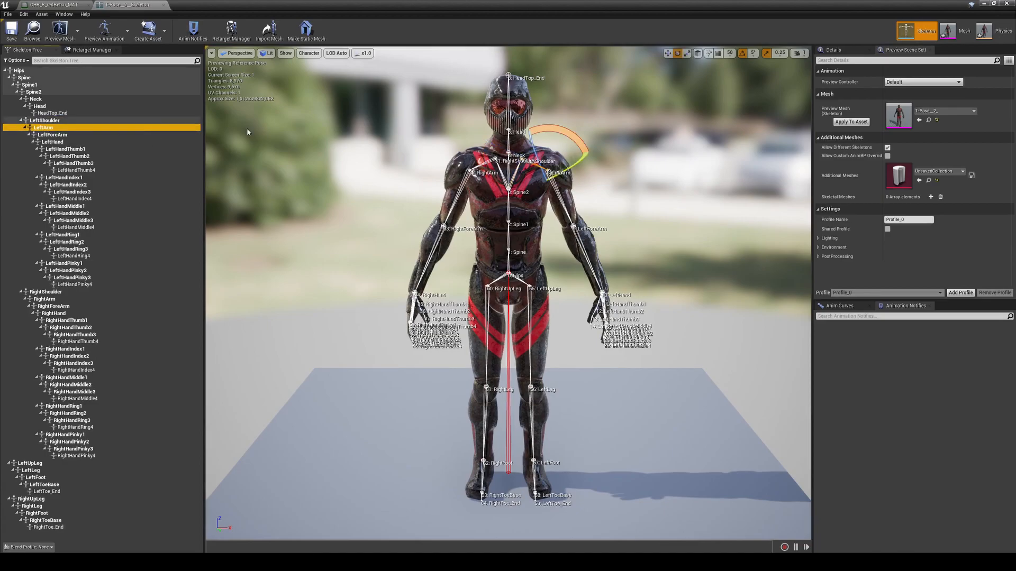
pyautogui.moveTo(545, 124); pyautogui.dragTo(576, 179)
pyautogui.click(611, 181)
pyautogui.moveTo(559, 154); pyautogui.dragTo(560, 154, button='right')
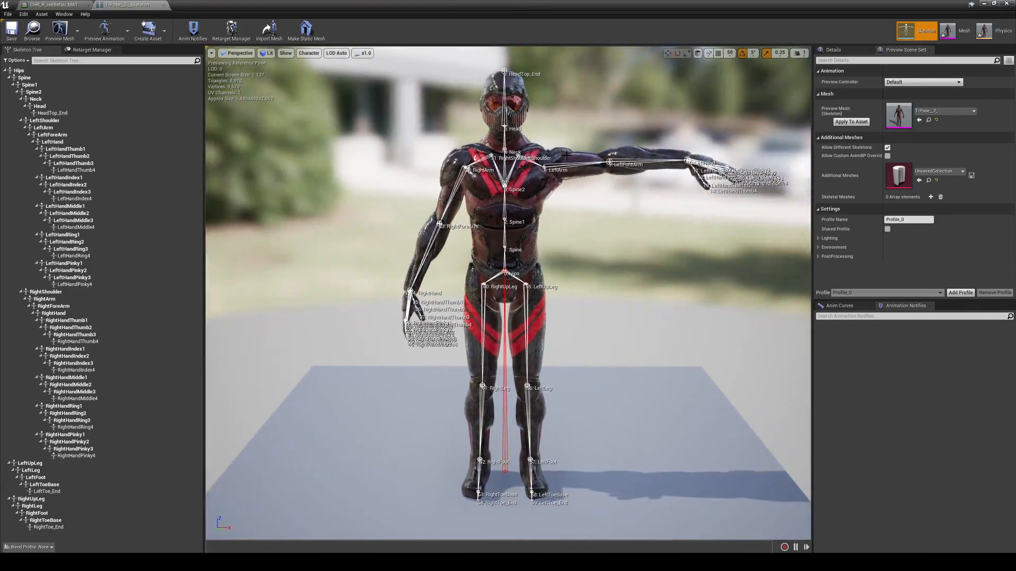
# Rotate the RightArm bone up to horizontal so that the robot stands in a T-pose
pyautogui.click(106, 299)
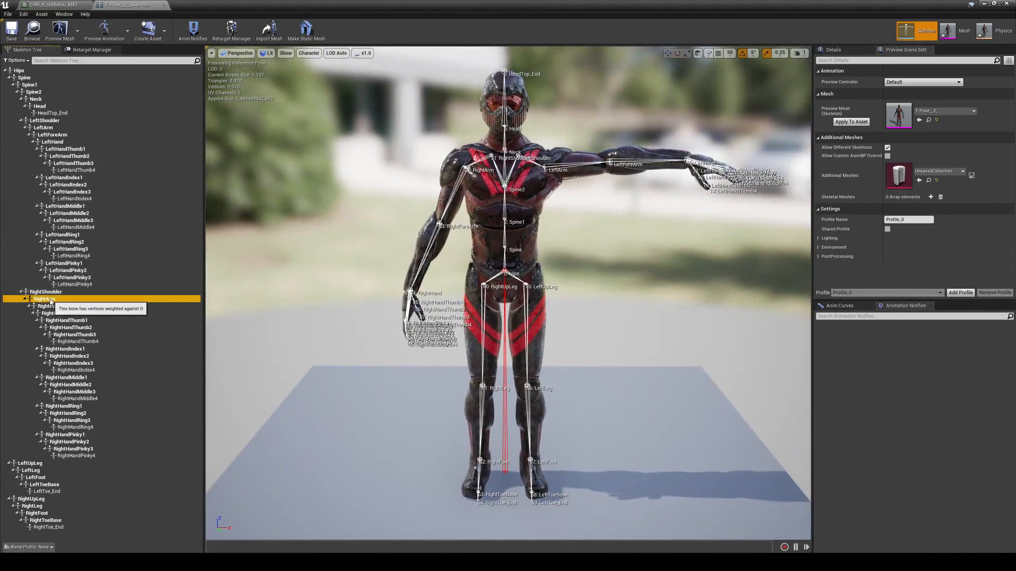
pyautogui.moveTo(434, 132); pyautogui.dragTo(388, 143)
pyautogui.click(403, 201)
pyautogui.moveTo(403, 201); pyautogui.dragTo(408, 201, button='right')
pyautogui.press('a')
pyautogui.moveTo(455, 225); pyautogui.dragTo(452, 221, button='right')
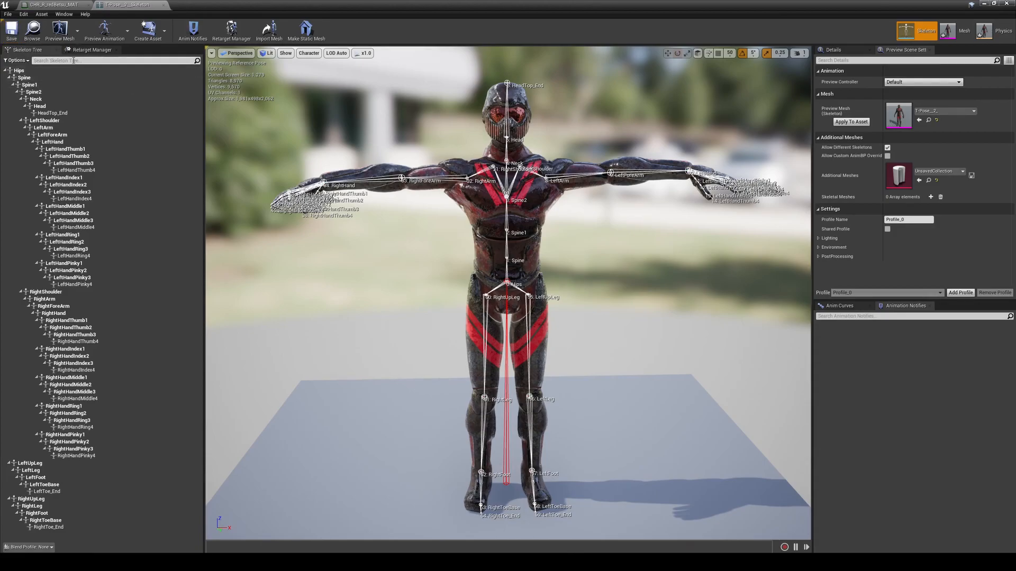
# Toggle the retarget base pose view to check the skeleton's T-pose
pyautogui.click(91, 50)
pyautogui.click(186, 546)
pyautogui.click(195, 547)
pyautogui.click(196, 547)
pyautogui.click(196, 547)
pyautogui.click(196, 547)
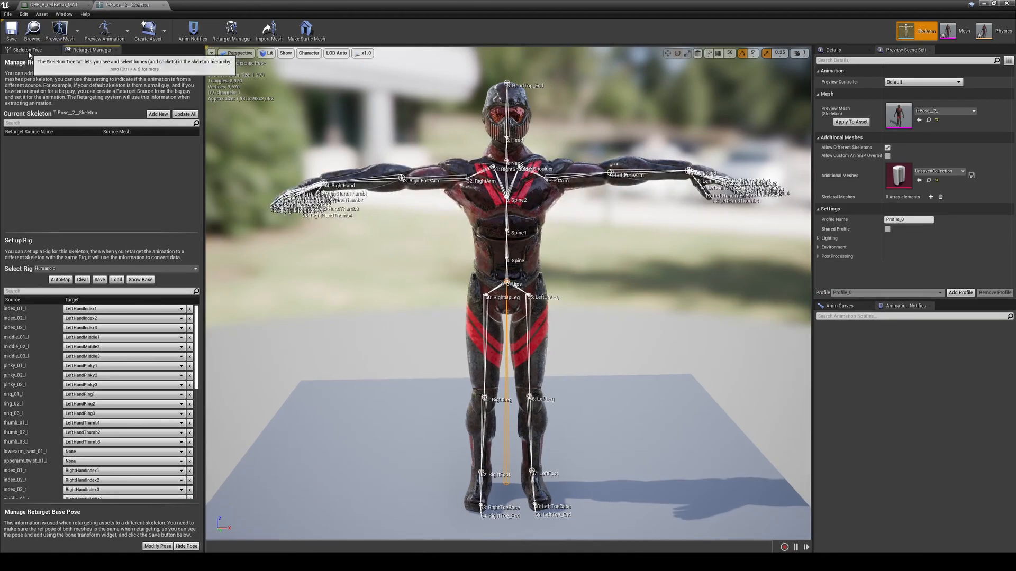
# Show the bones' translation retargeting options and recursively set Spine1 and its child bones to Skeleton
pyautogui.click(44, 54)
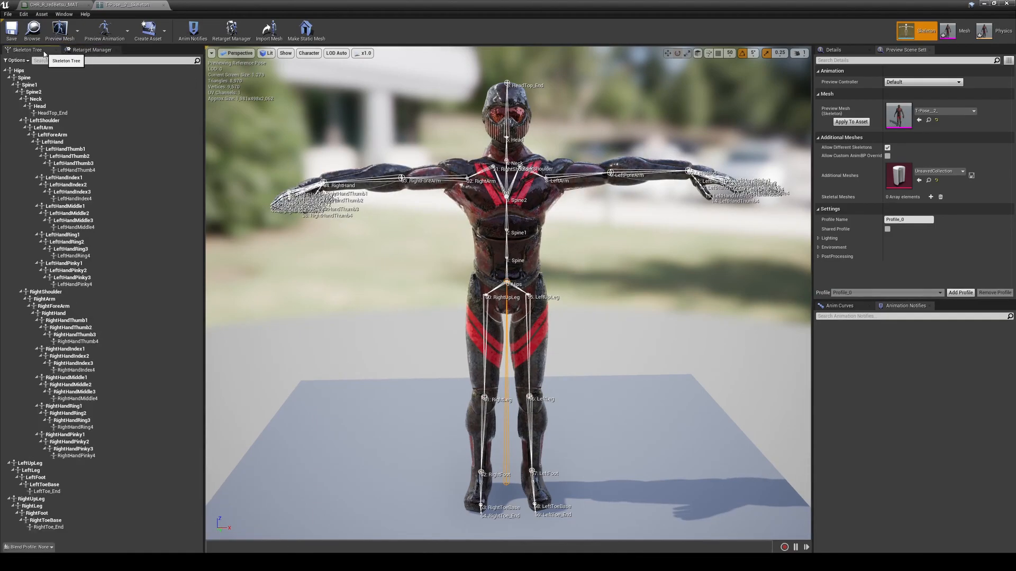
pyautogui.click(16, 60)
pyautogui.click(36, 76)
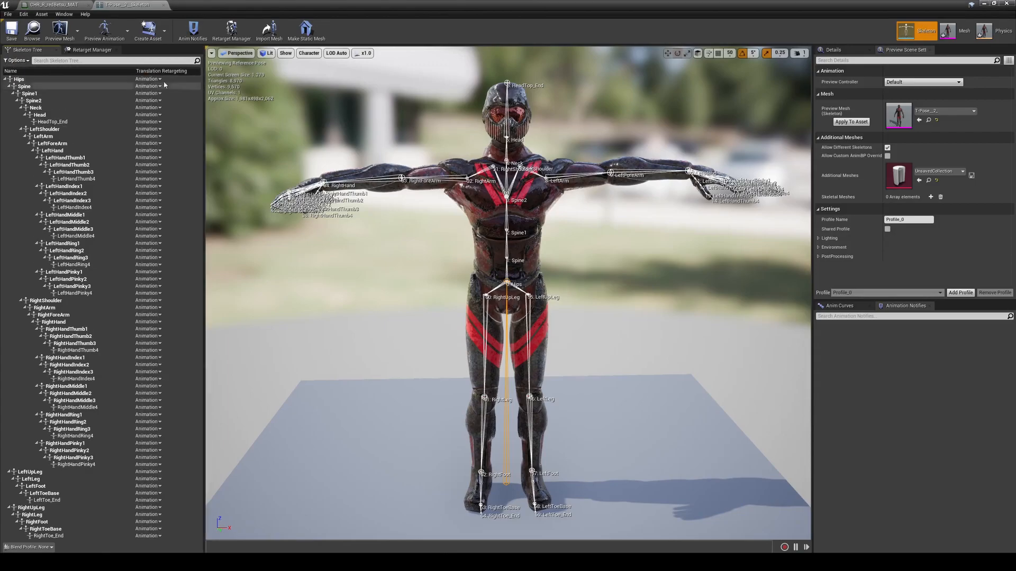
pyautogui.rightClick(37, 94)
pyautogui.click(94, 166)
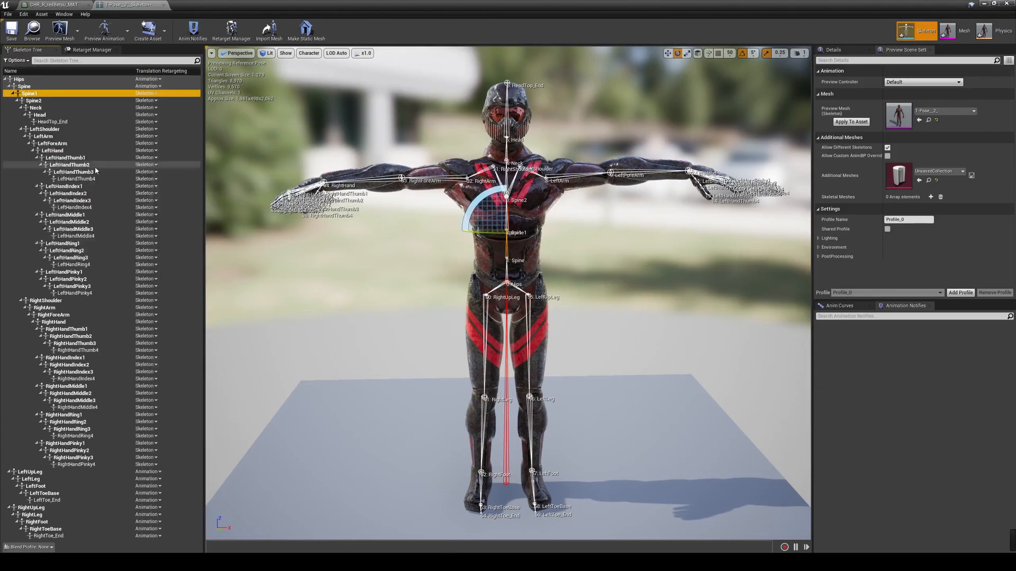
# Recursively set translation retargeting to Skeleton for the LeftUpLeg and RightUpLeg bones, and save the skeleton
pyautogui.rightClick(46, 472)
pyautogui.click(94, 386)
pyautogui.rightClick(32, 508)
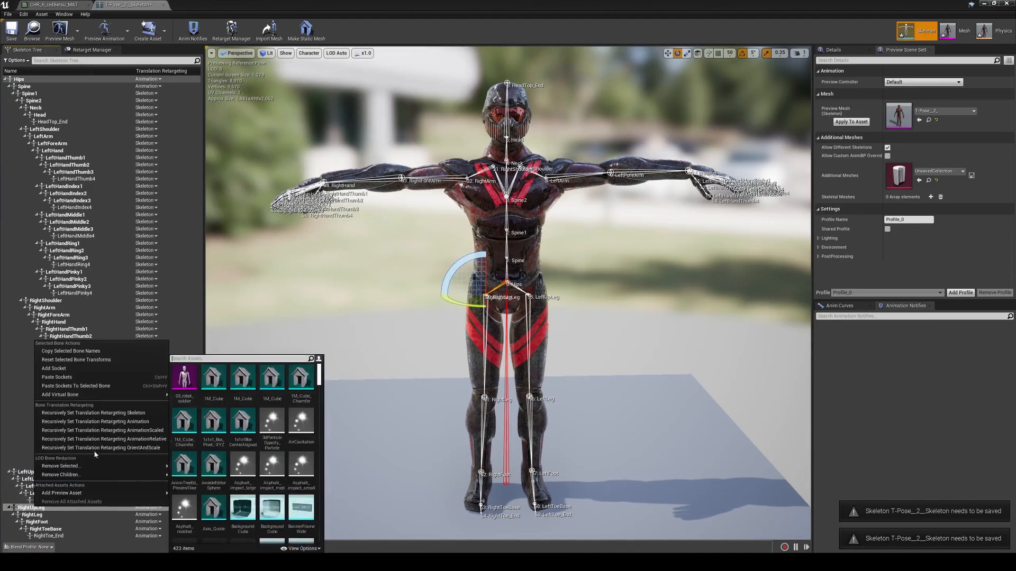
pyautogui.click(94, 415)
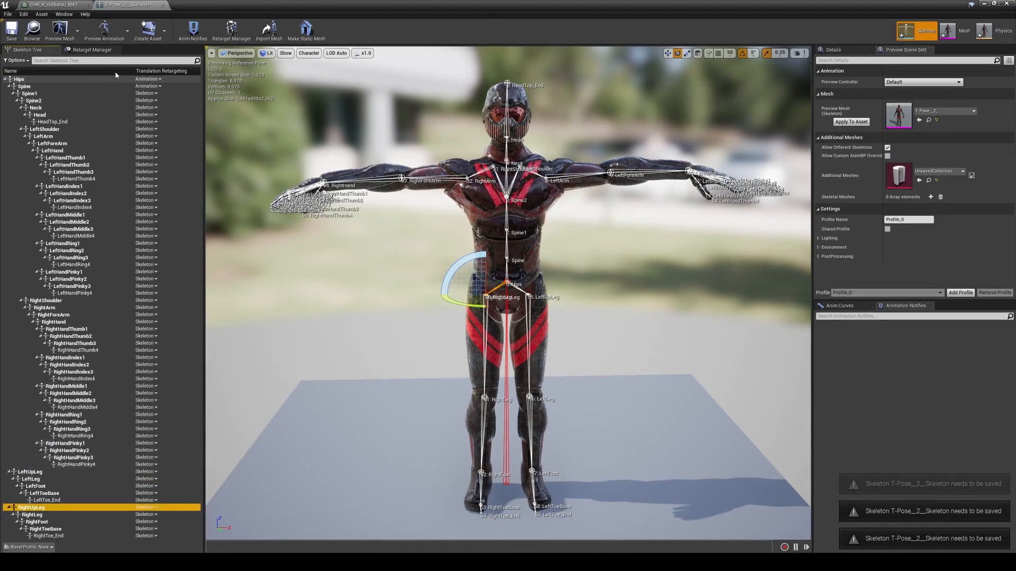
pyautogui.click(11, 31)
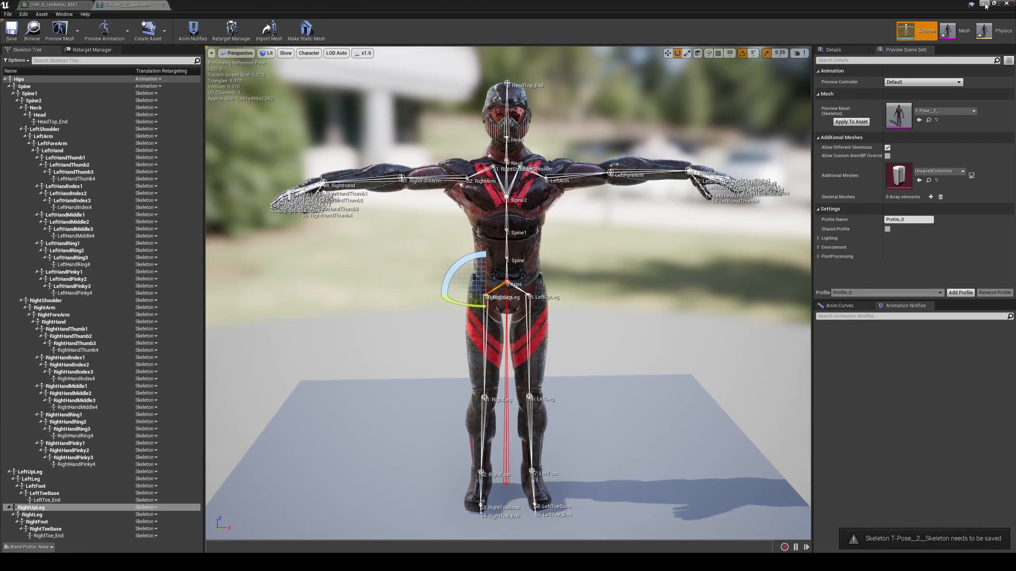
# Return to the level, open the Animations folder of GenericNPCAnimPack and browse its animation sequences
pyautogui.click(984, 4)
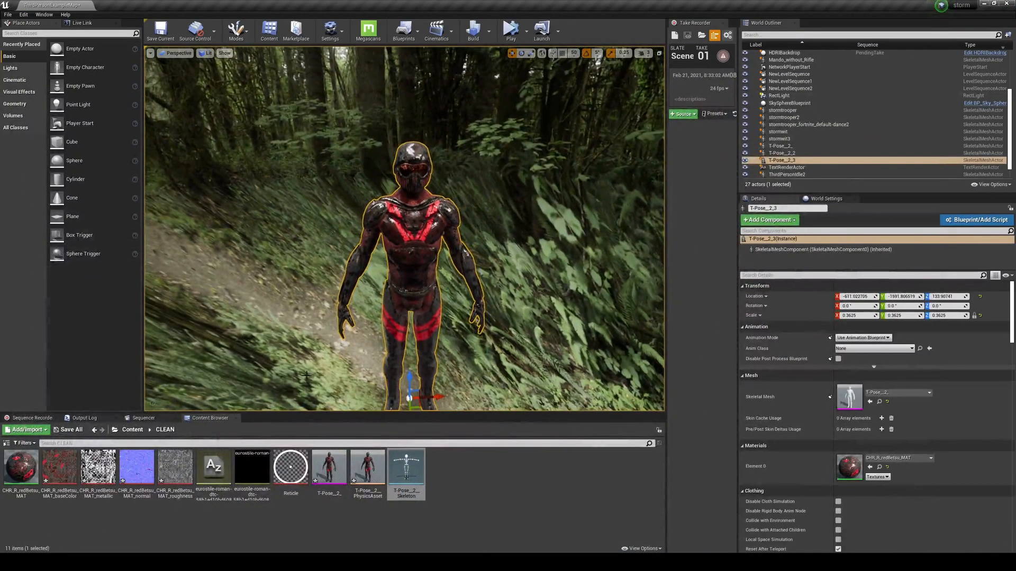
pyautogui.click(133, 430)
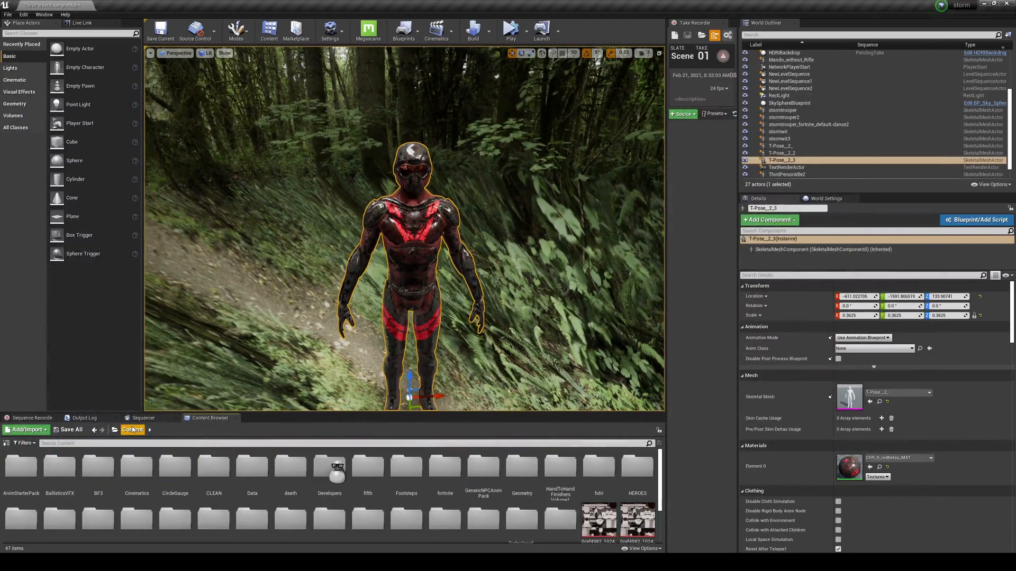
pyautogui.doubleClick(492, 473)
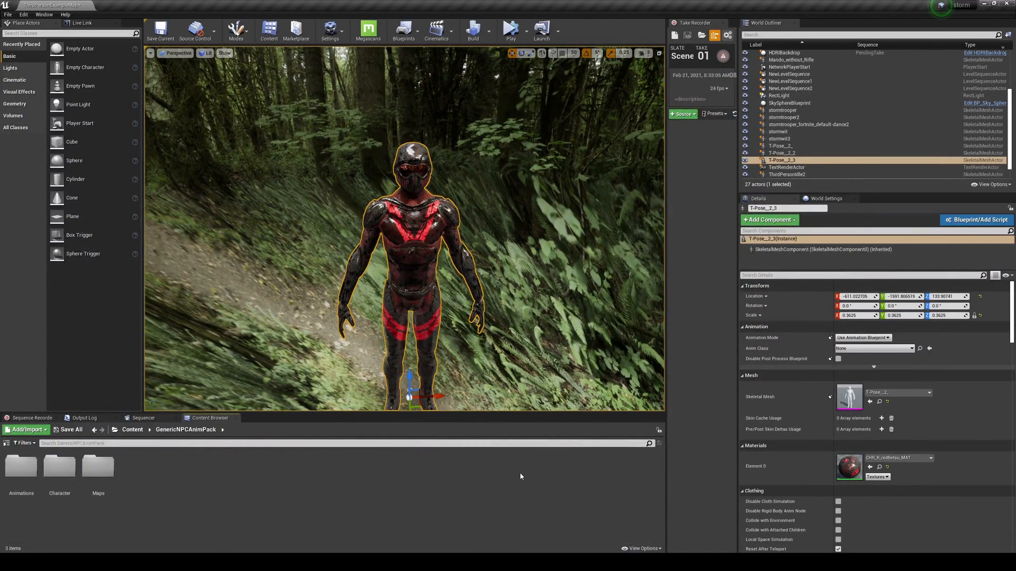
pyautogui.doubleClick(20, 456)
pyautogui.scroll(-5, 331, 490)
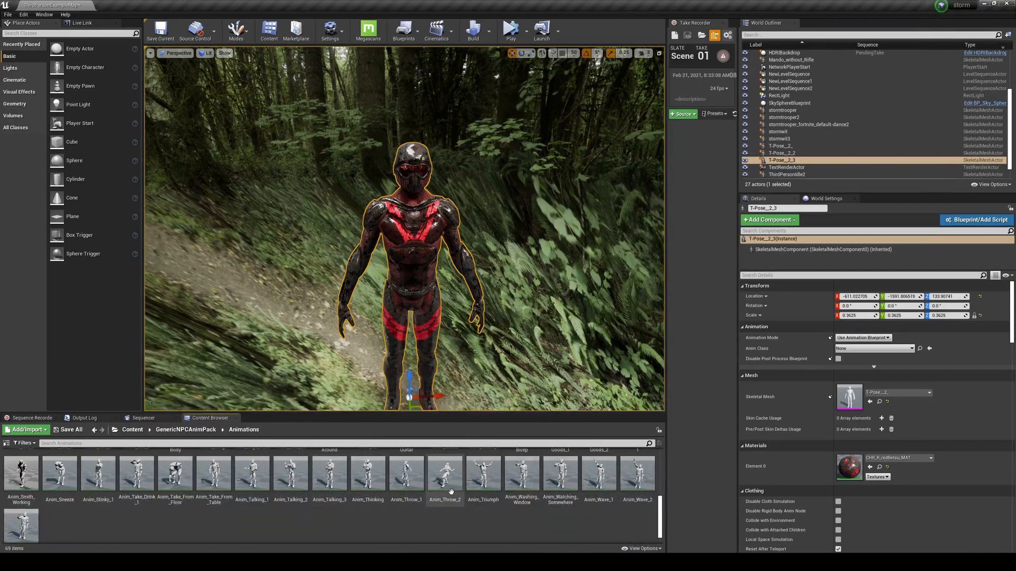
pyautogui.scroll(1, 523, 503)
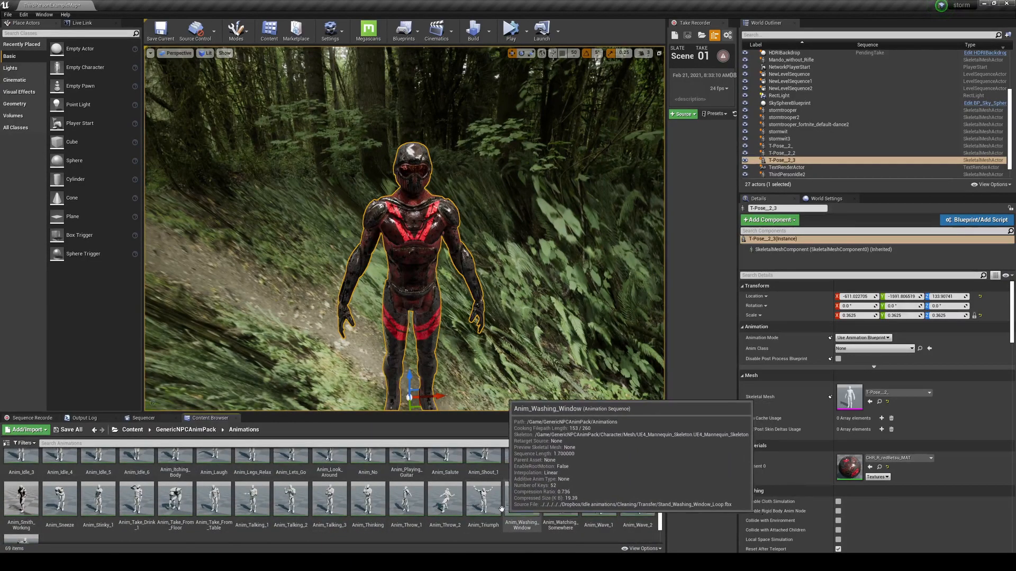
# Browse the GenericNPCAnimPack animation sequences and open Anim_Thinking
pyautogui.scroll(2, 526, 505)
pyautogui.scroll(3, 555, 498)
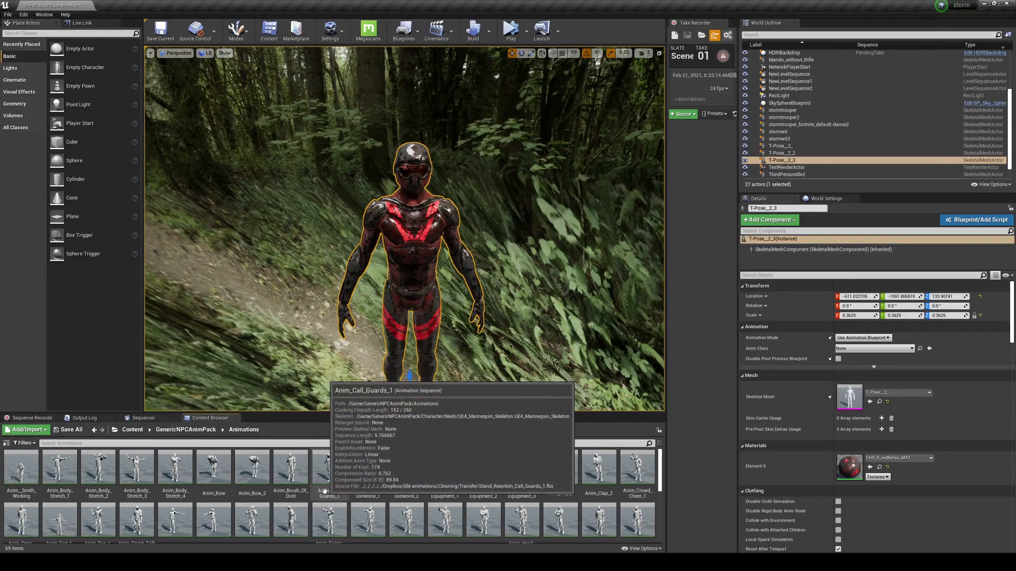
pyautogui.scroll(-2, 330, 491)
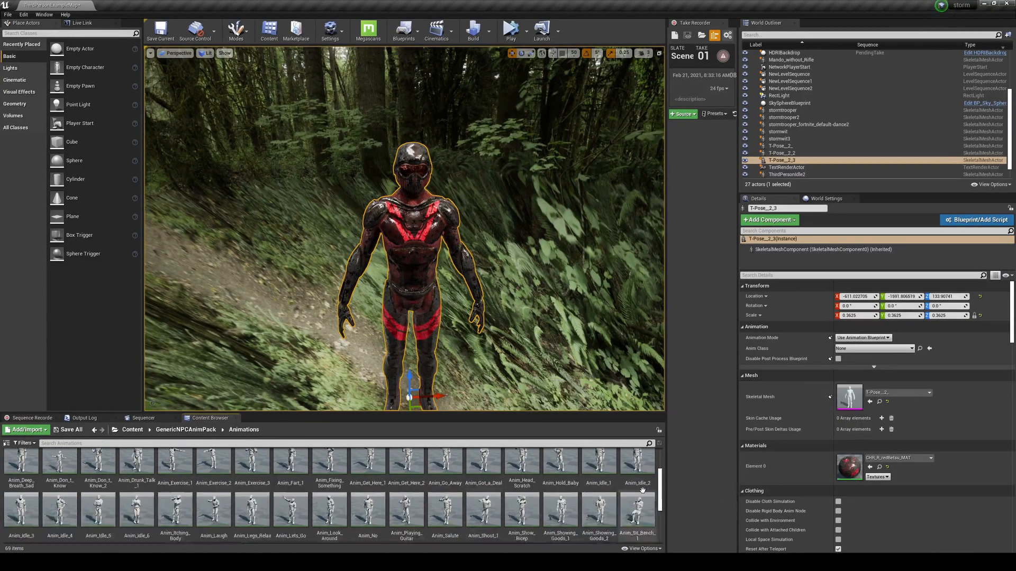
pyautogui.scroll(-2, 640, 496)
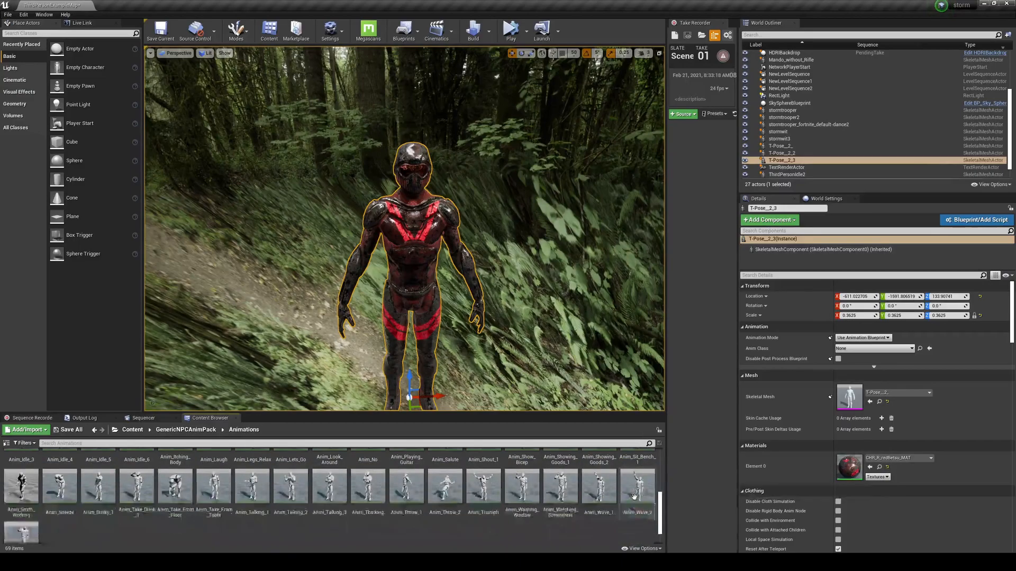
pyautogui.scroll(-1, 634, 496)
pyautogui.scroll(1, 503, 500)
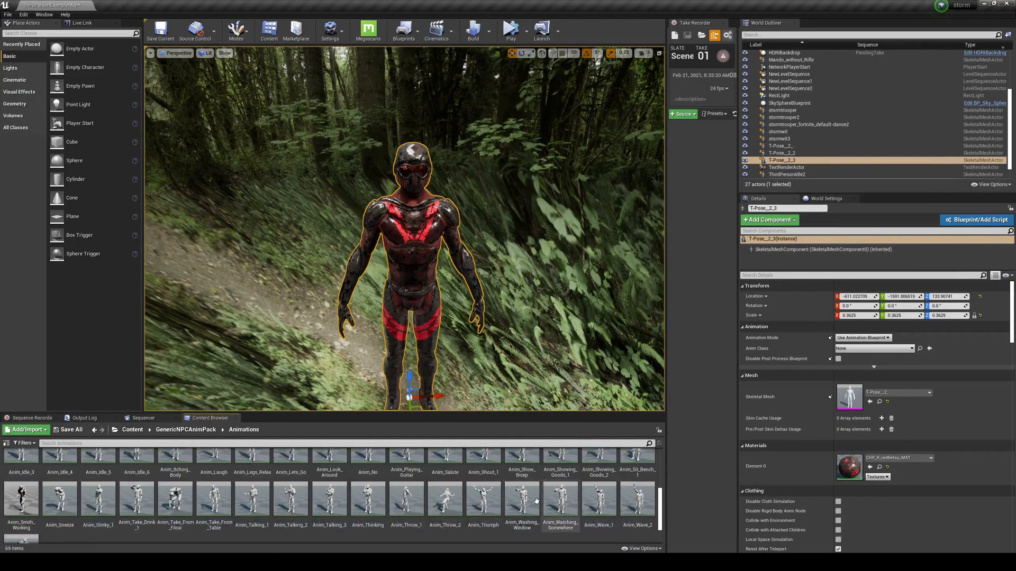
pyautogui.click(368, 502)
pyautogui.doubleClick(368, 503)
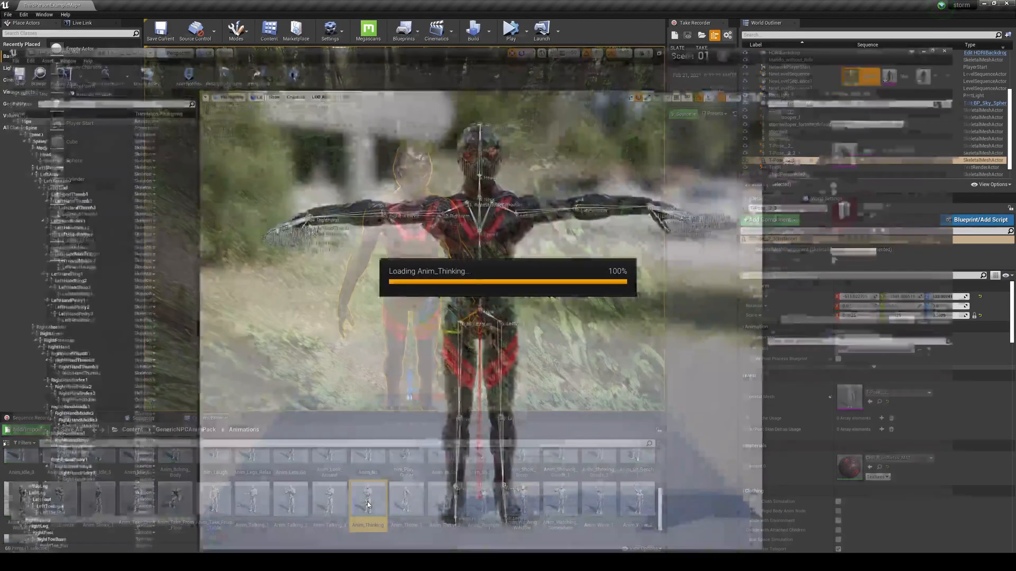
# Switch to the UE4 mannequin skeleton of the opened animation and toggle its retarget base pose to check the T-pose
pyautogui.click(852, 33)
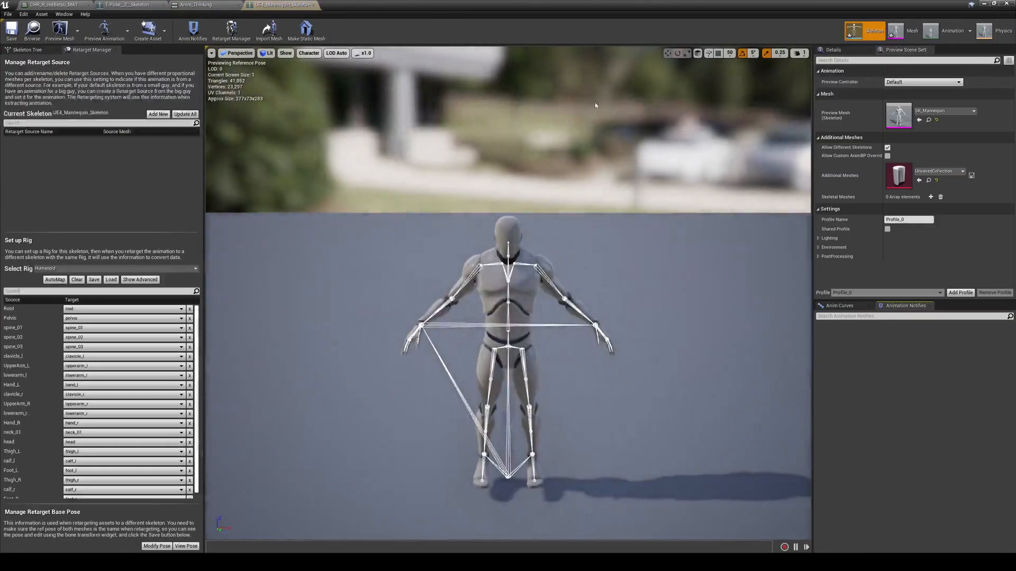
pyautogui.click(189, 547)
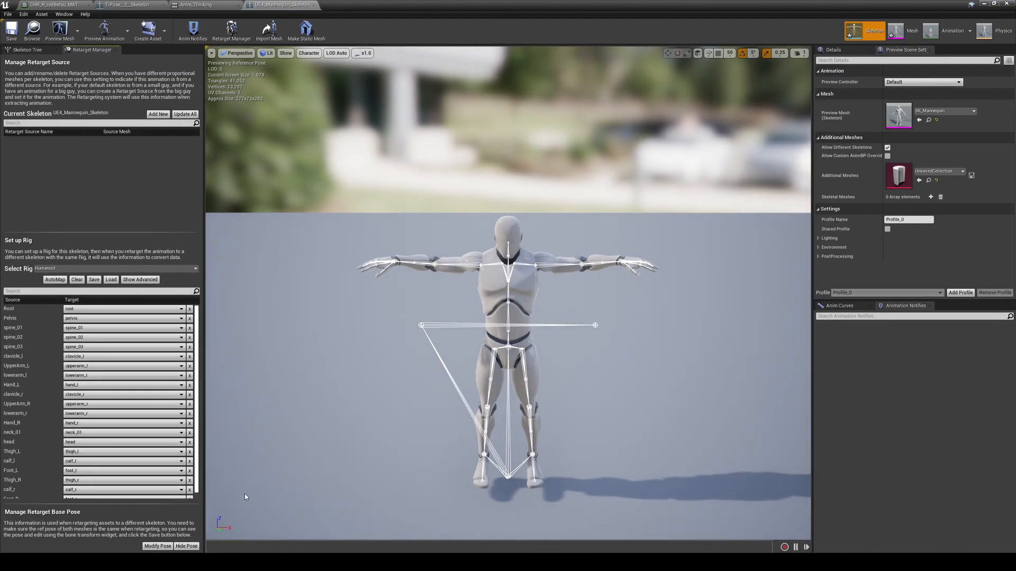
pyautogui.click(193, 546)
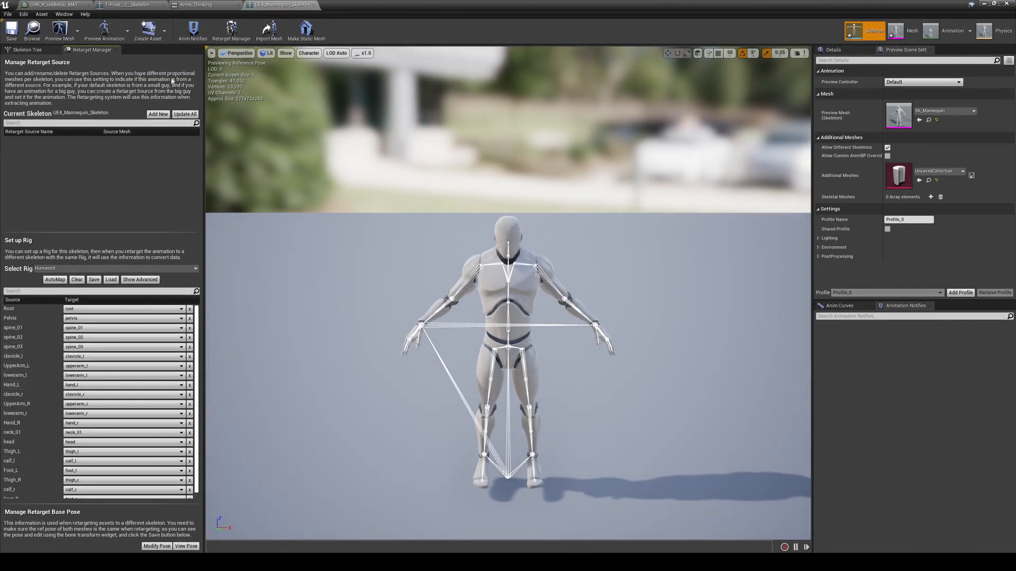
# Show the mannequin bones' translation retargeting options for checking, hide them again and return to the level
pyautogui.click(32, 50)
pyautogui.click(16, 61)
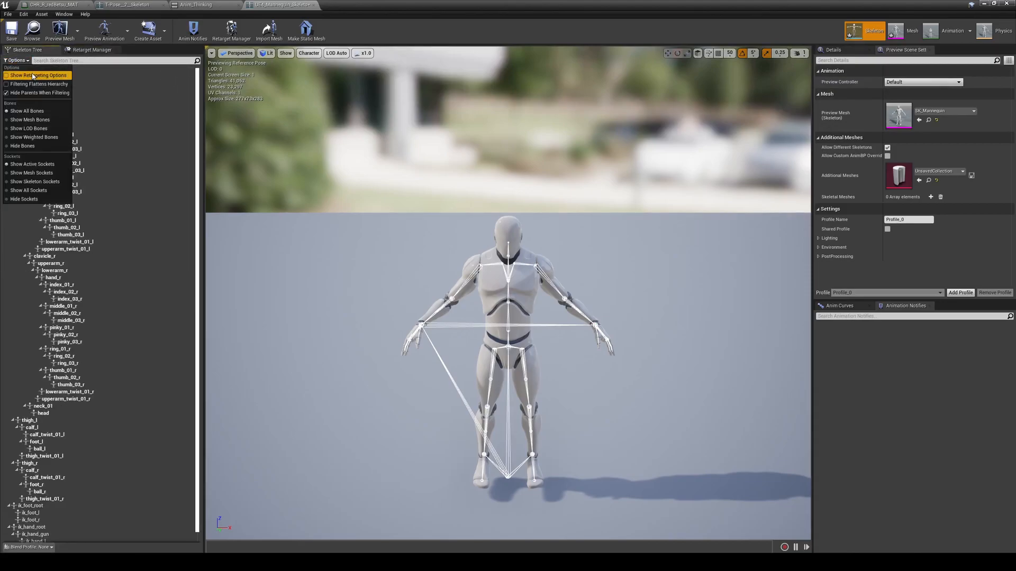
pyautogui.click(33, 75)
pyautogui.click(18, 61)
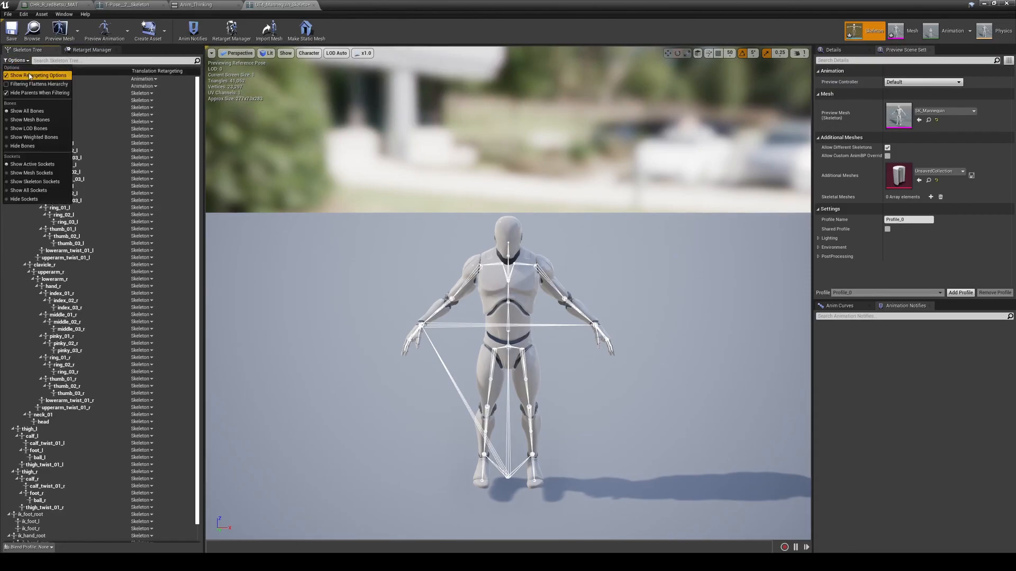
pyautogui.click(33, 77)
pyautogui.click(987, 4)
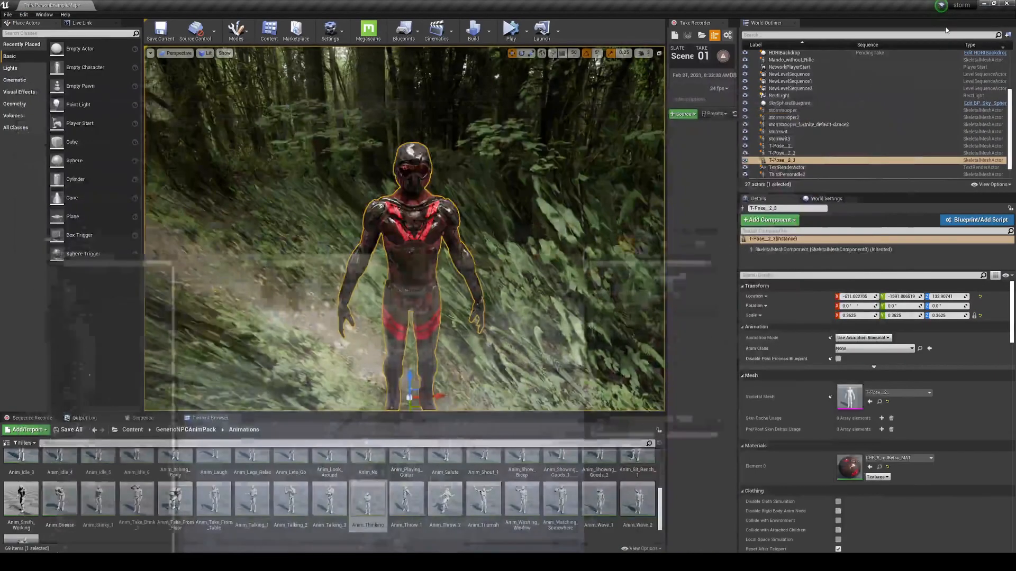
# Duplicate the Anim_Thinking animation and retarget it to the T-Pose__2__Skeleton
pyautogui.rightClick(367, 500)
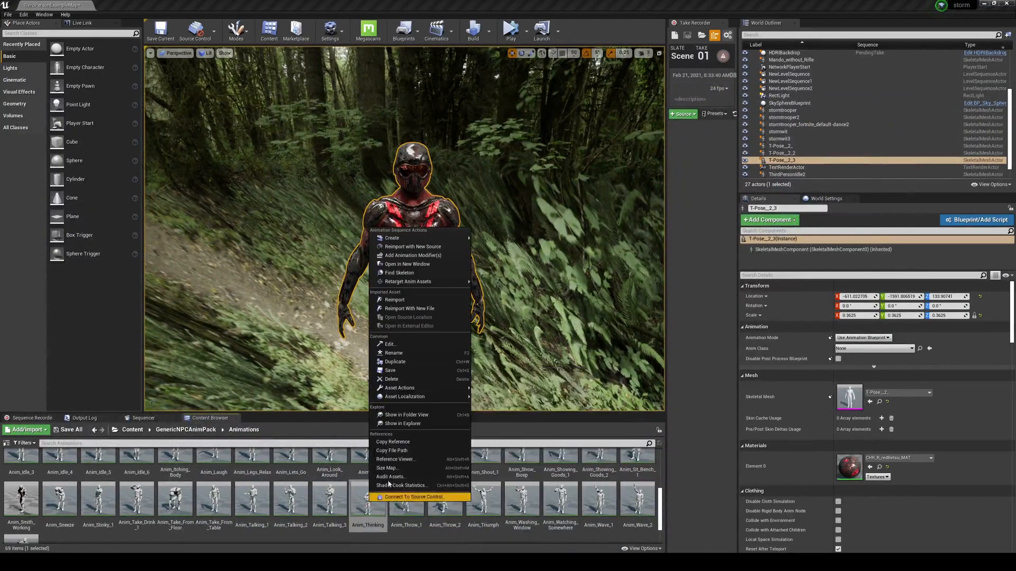
pyautogui.moveTo(449, 281)
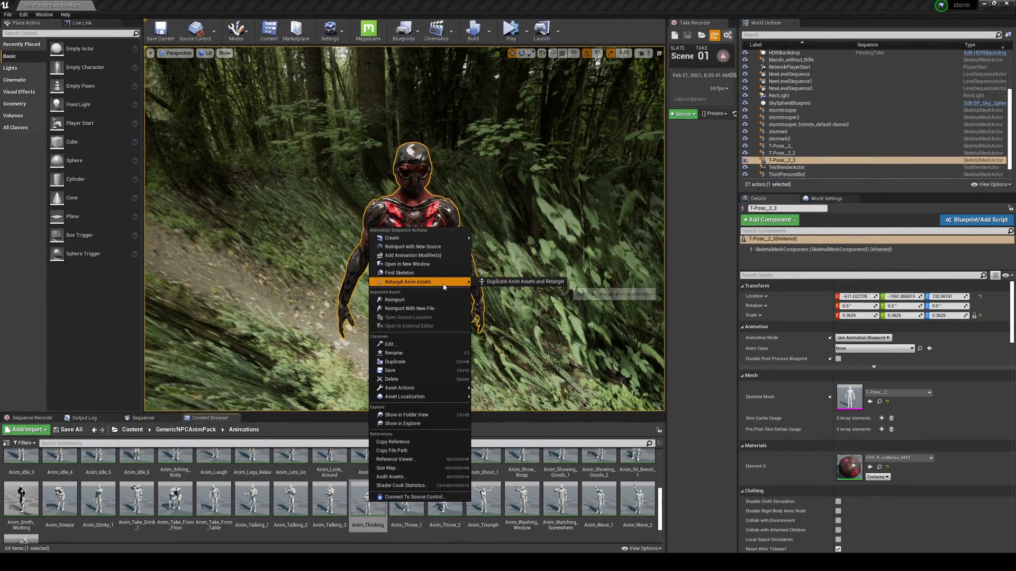
pyautogui.click(506, 284)
pyautogui.click(377, 256)
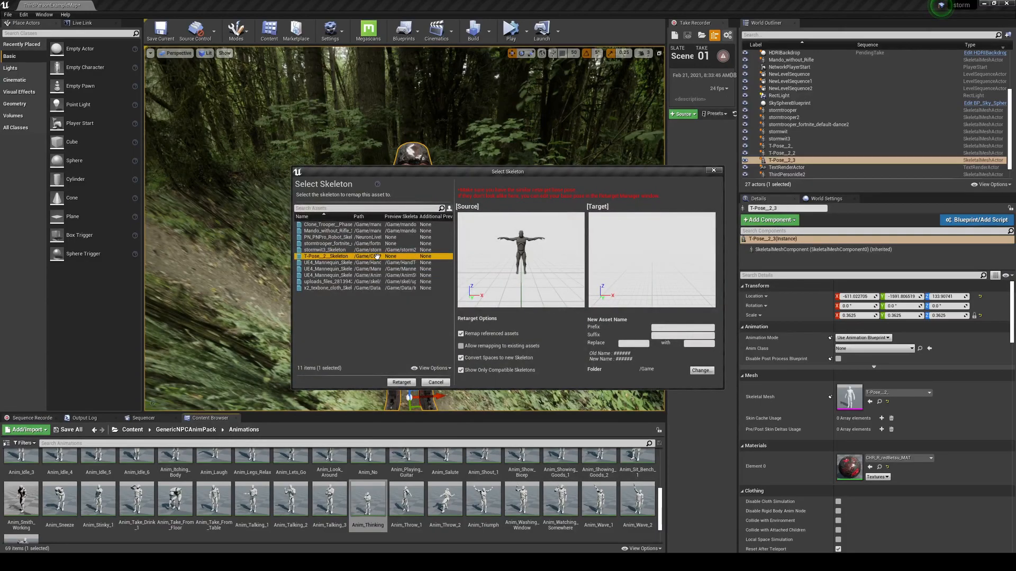
pyautogui.click(401, 382)
# Add a new level sequence to the scene with the default name
pyautogui.moveTo(405, 229); pyautogui.dragTo(405, 205, button='right')
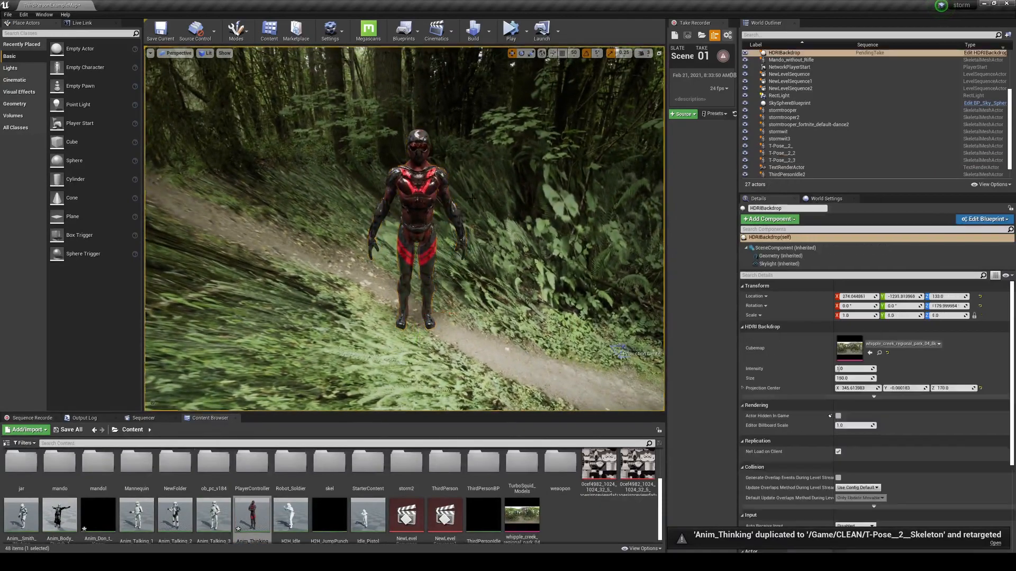
pyautogui.click(452, 36)
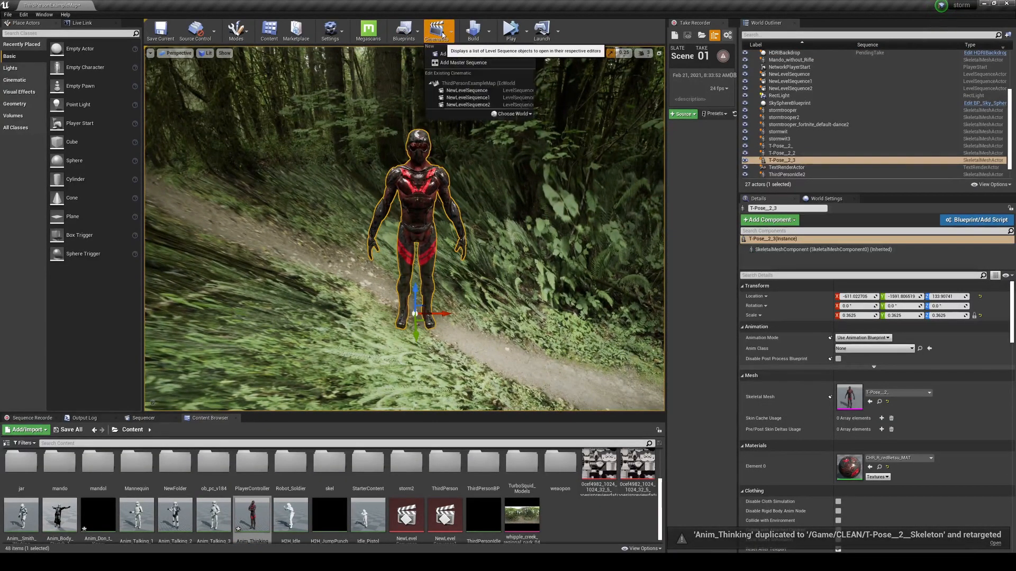
pyautogui.click(460, 53)
pyautogui.click(16, 440)
pyautogui.moveTo(58, 318)
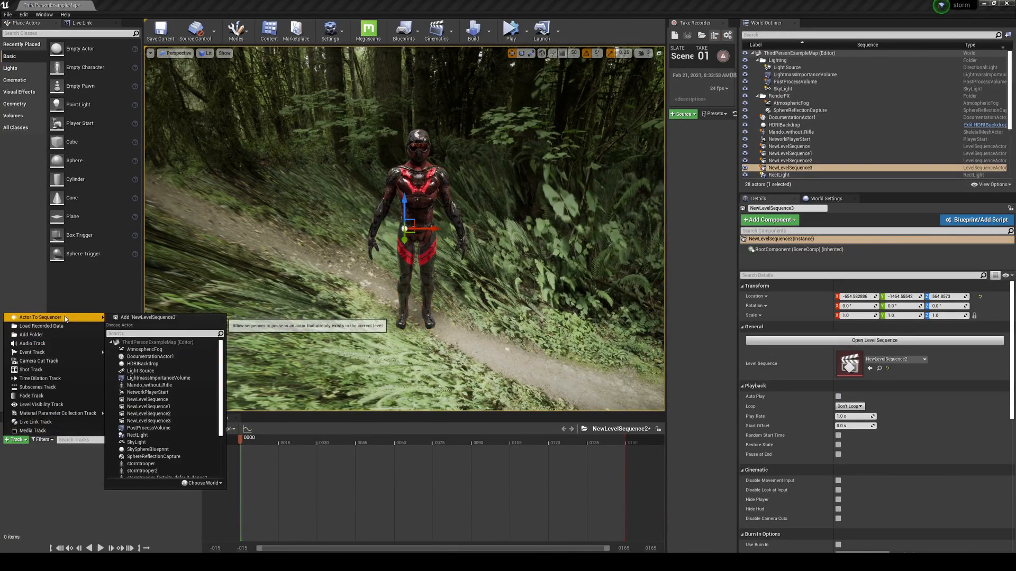
pyautogui.click(129, 324)
pyautogui.hotkey('ctrl', 'z')
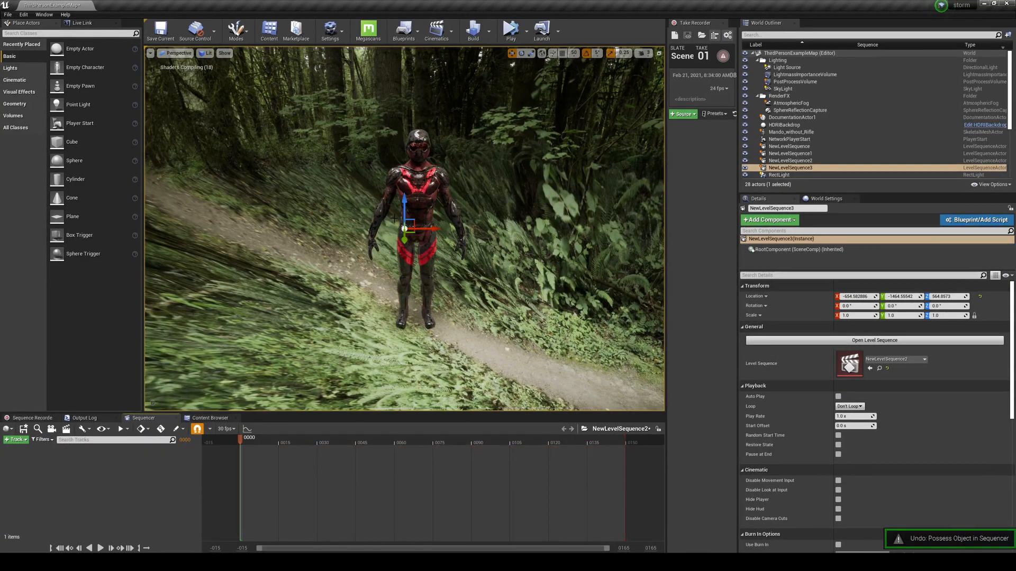
# Add the T-Pose__2_3 robot actor to the level sequence and assign it the Anim_Thinking animation
pyautogui.moveTo(68, 319)
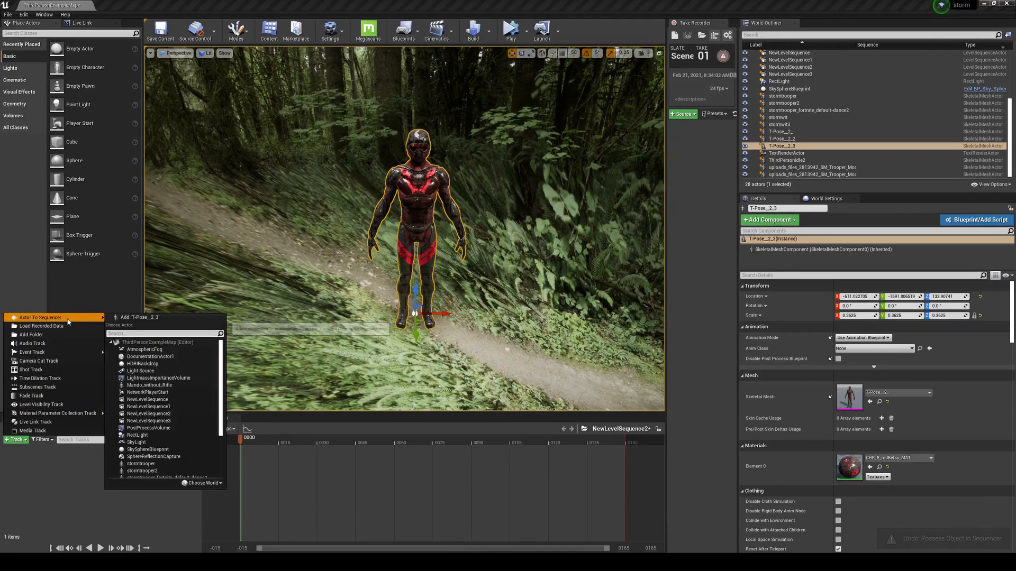
pyautogui.click(122, 320)
pyautogui.click(182, 461)
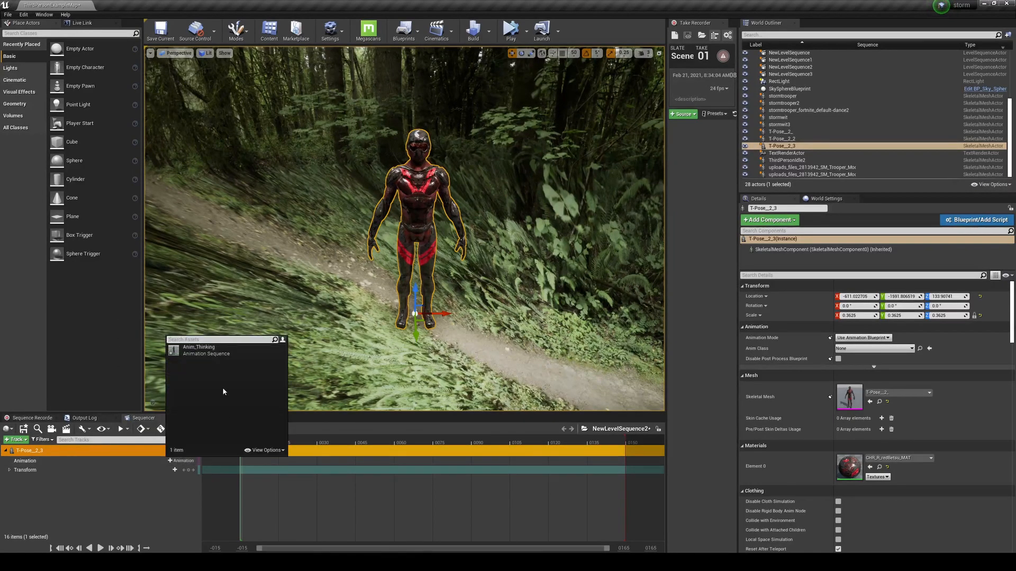
pyautogui.click(222, 351)
# Raise the T-Pose__2_3 robot above the forest path to a Z location of about 492.5
pyautogui.click(29, 451)
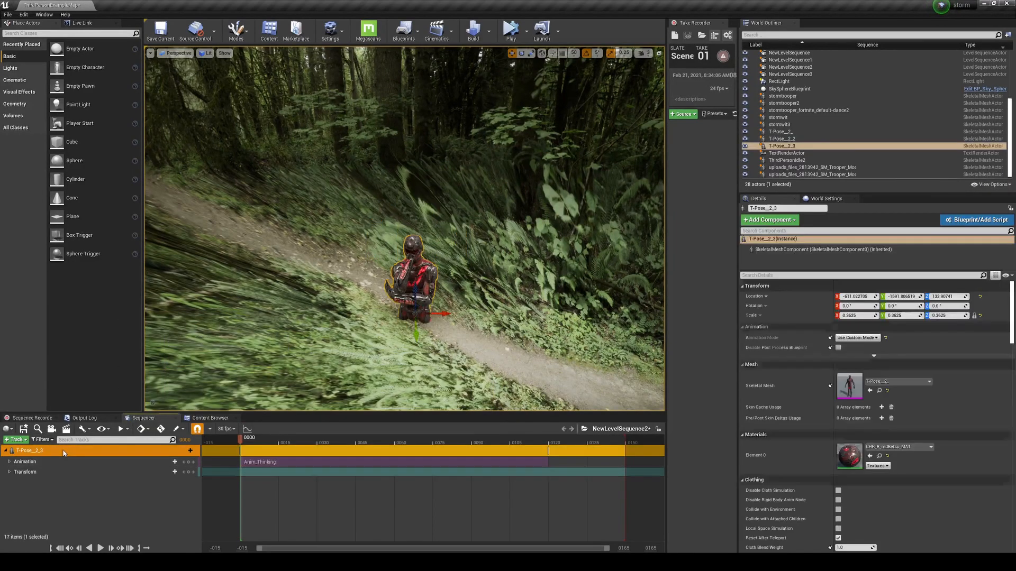
pyautogui.moveTo(413, 296); pyautogui.dragTo(415, 276)
pyautogui.moveTo(424, 212); pyautogui.dragTo(424, 209)
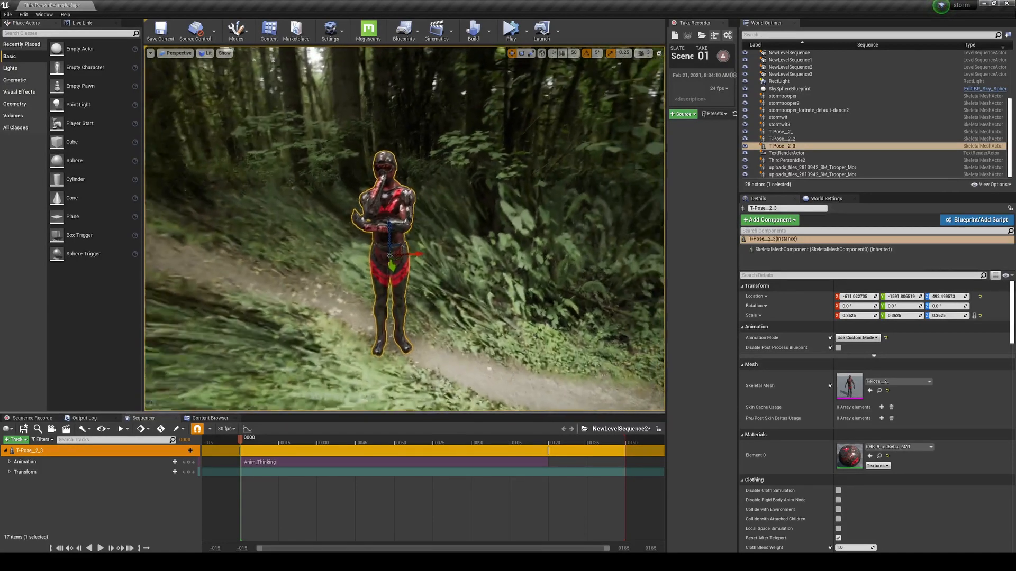
# Scrub the sequence timeline and examine the thinking animation on the robot up close and from different angles
pyautogui.moveTo(424, 209)
pyautogui.mouseDown(button='right')
pyautogui.moveTo(477, 208)
pyautogui.moveTo(381, 208)
pyautogui.moveTo(477, 208)
pyautogui.moveTo(435, 202)
pyautogui.mouseUp(button='right')
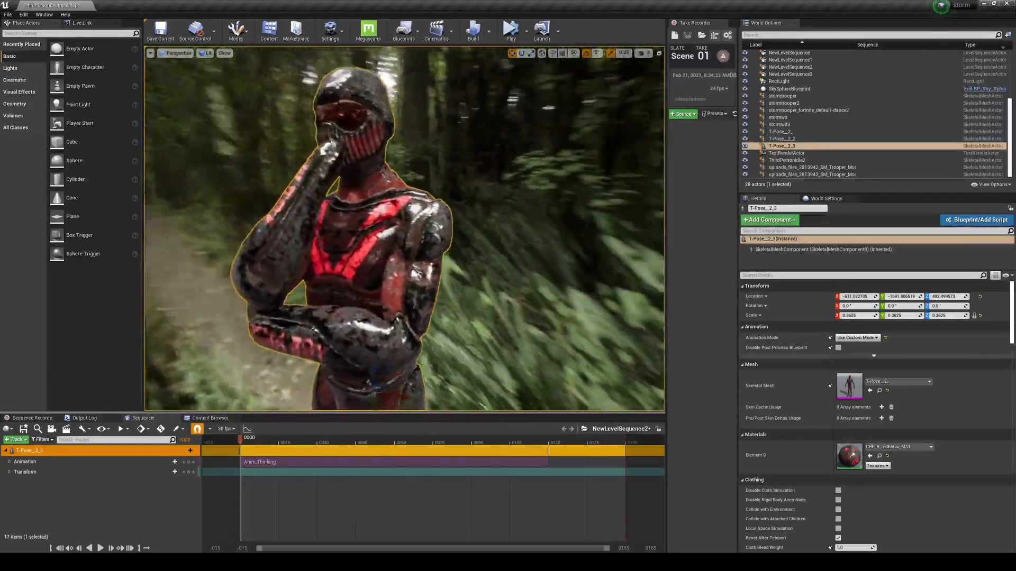
pyautogui.moveTo(242, 439); pyautogui.dragTo(311, 439)
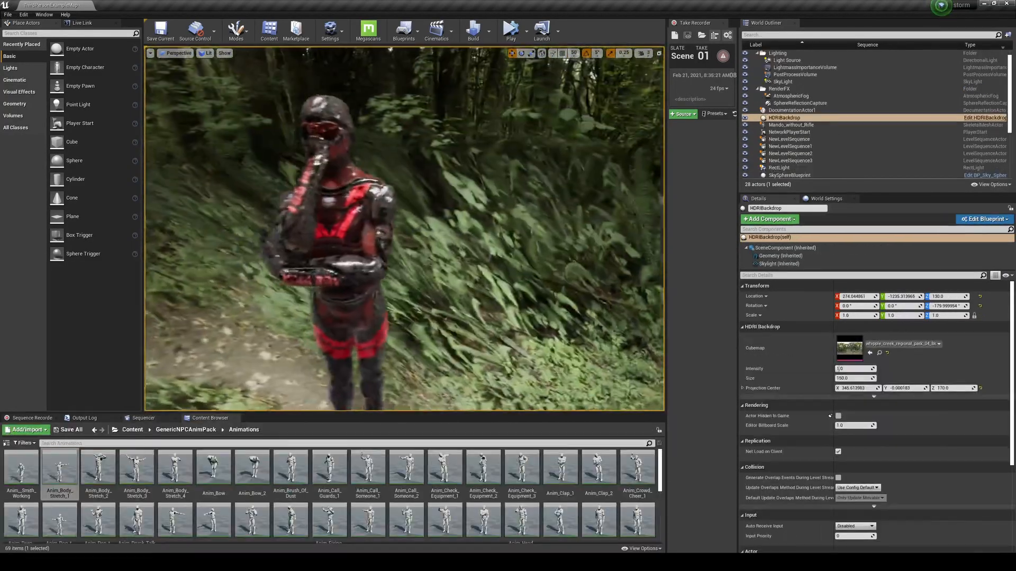
pyautogui.moveTo(404, 229); pyautogui.dragTo(381, 229, button='right')
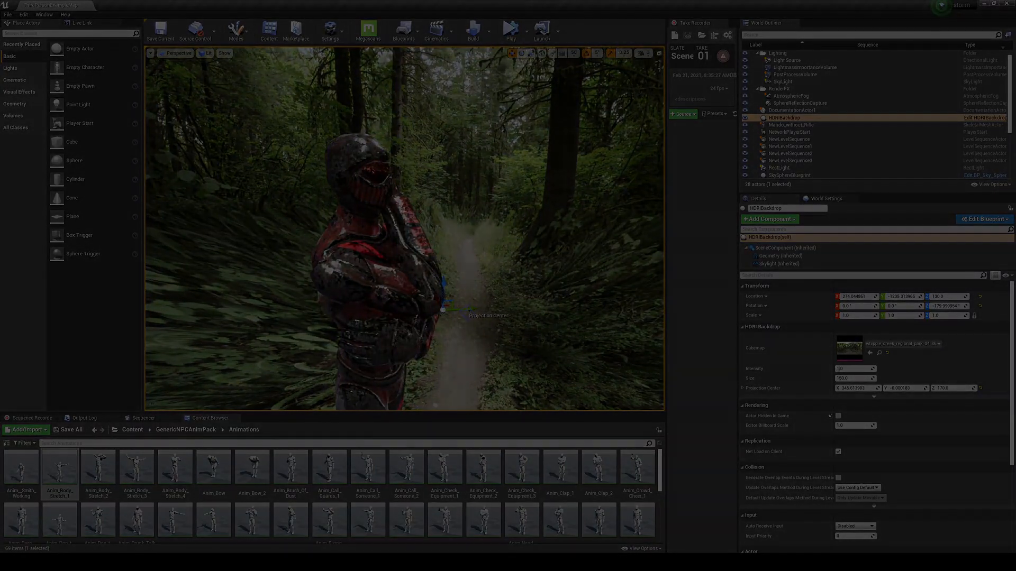